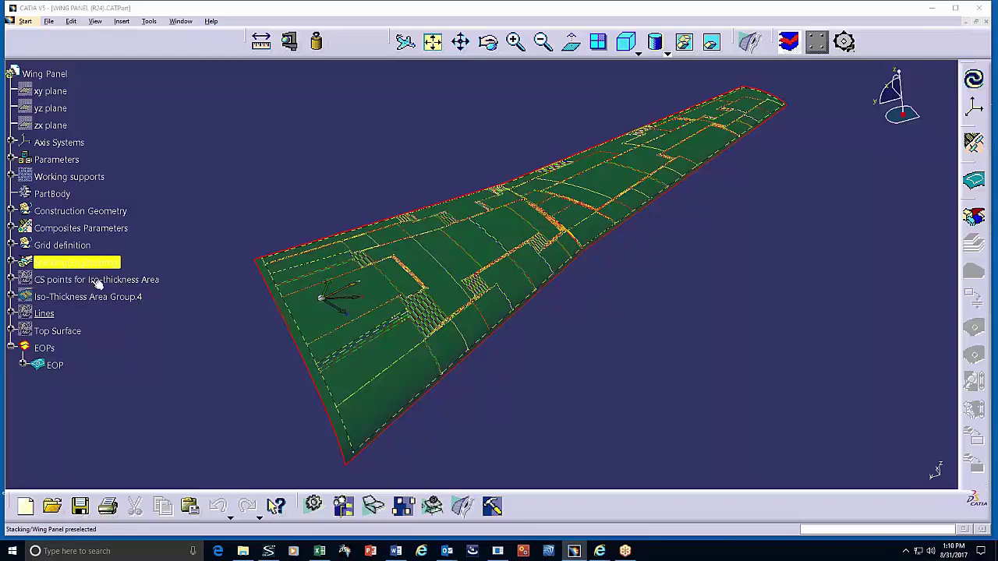
# - Launch the SEER-Ply Cost Estimator for the Wing Panel composite part
pyautogui.click(791, 44)
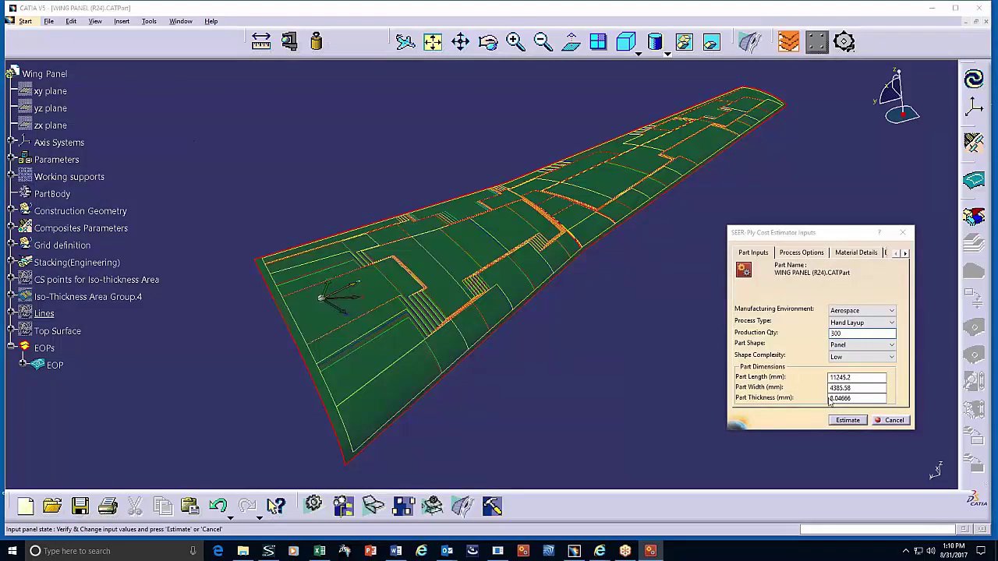
# - Run the SEER-Ply estimate (labor total 96435.46), then go back to the agenda slide
pyautogui.click(848, 421)
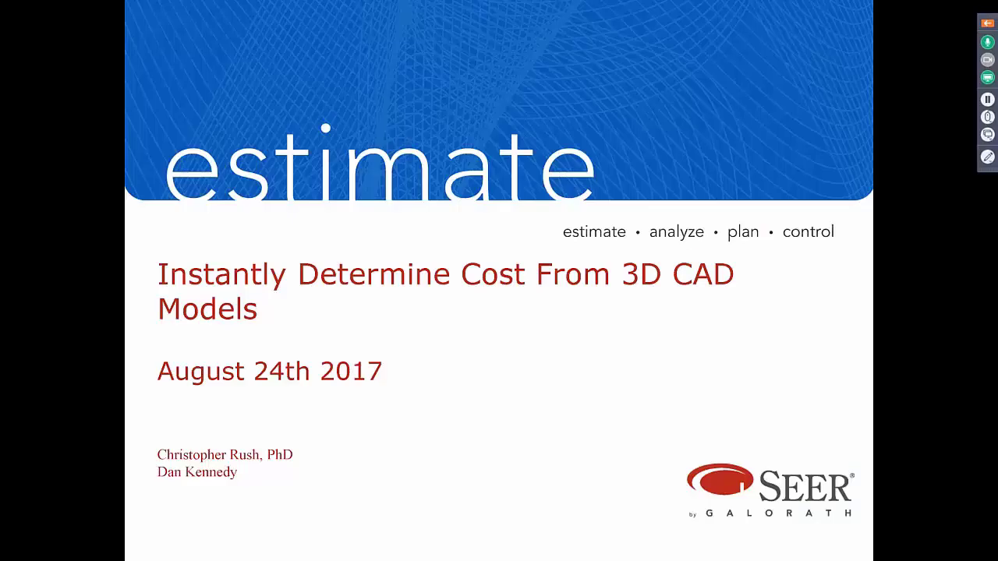
pyautogui.press('Right')
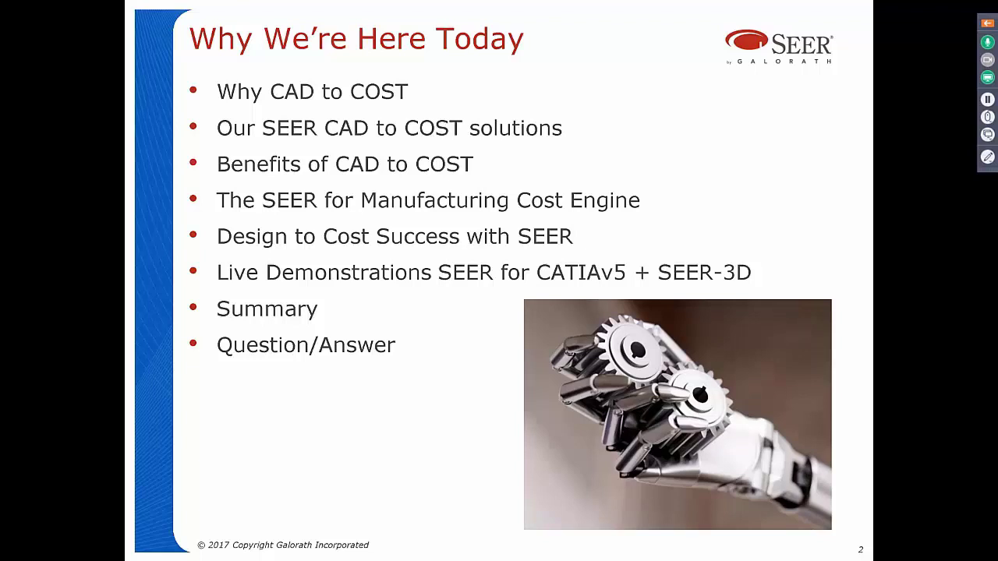
# - Advance the slideshow to slide 3, Why CAD to Cost
pyautogui.press('Right')
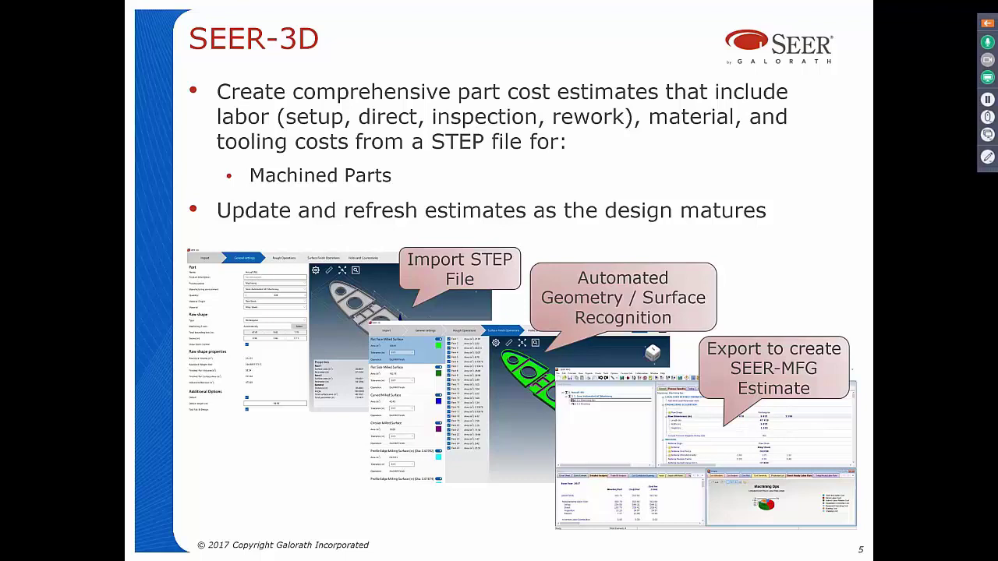
# - Advance the slideshow to slide 6, Benefits of CAD to Cost
pyautogui.press('Right')
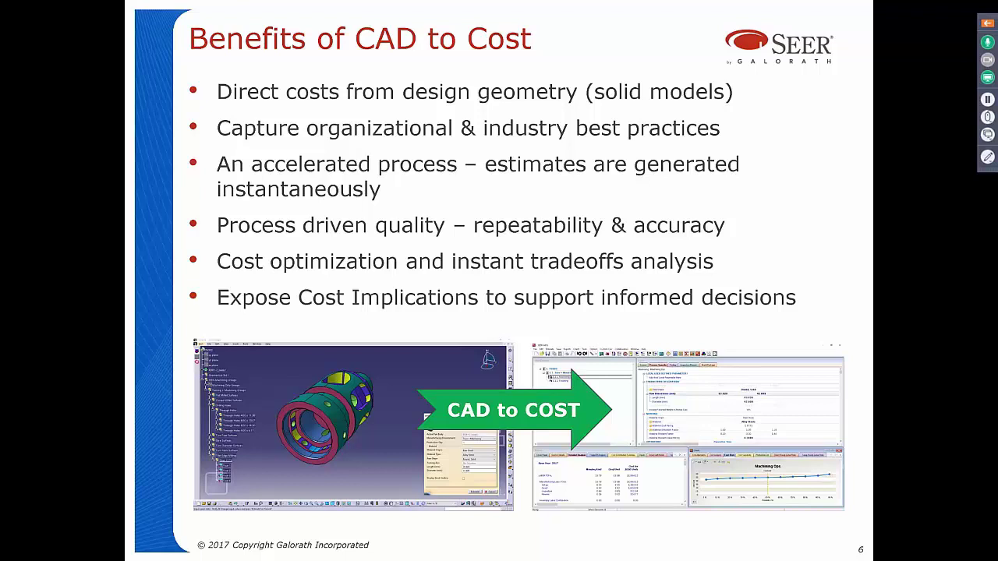
# - Advance to slide 7, Design to Cost using SEER for Manufacturing, with its flowchart
pyautogui.press('Right')
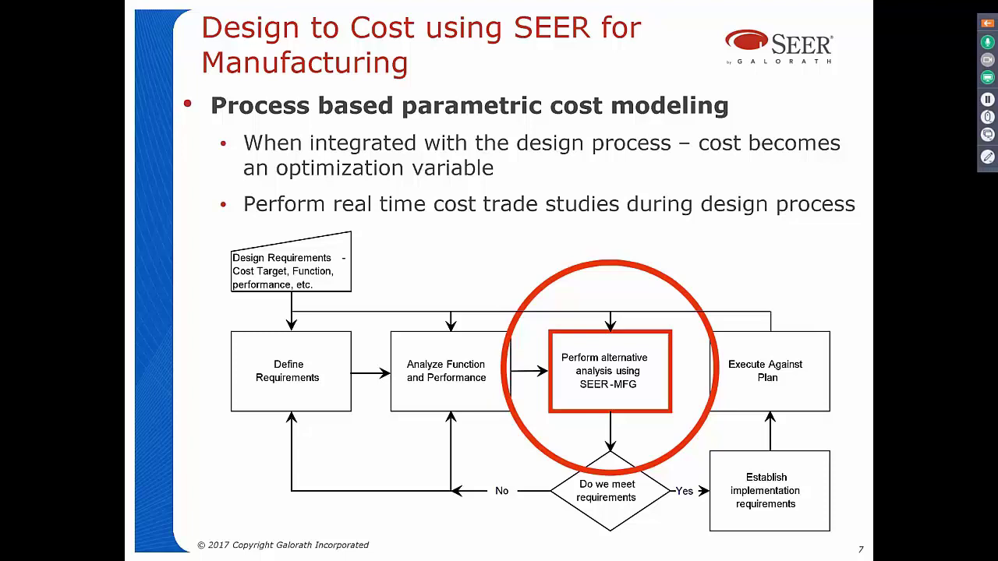
# - Advance to slide 8, SEER for Manufacturing the Estimation Engine
pyautogui.press('Right')
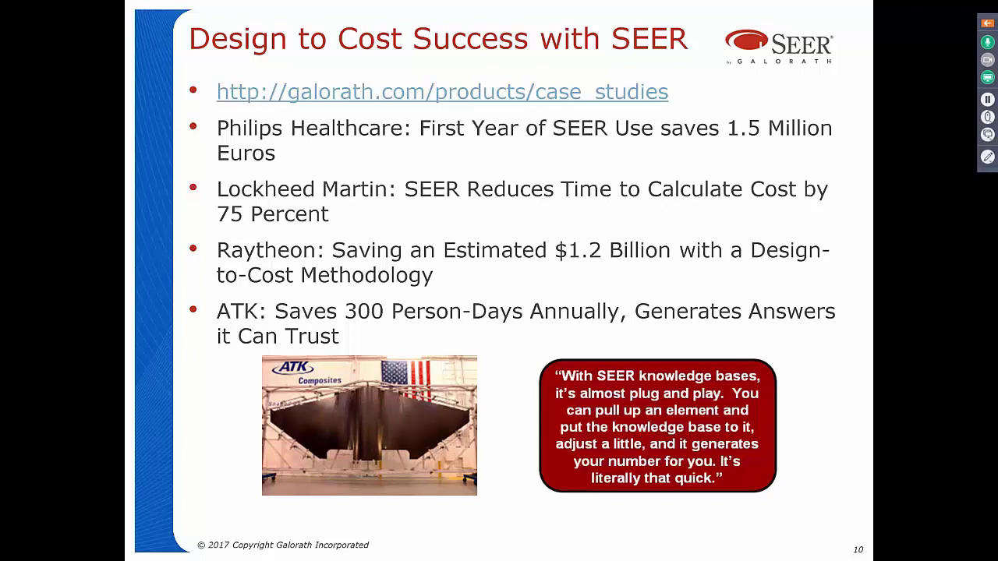
# - Move from the Design to Cost Success slide to the Live Demonstrations slide
pyautogui.press('Right')
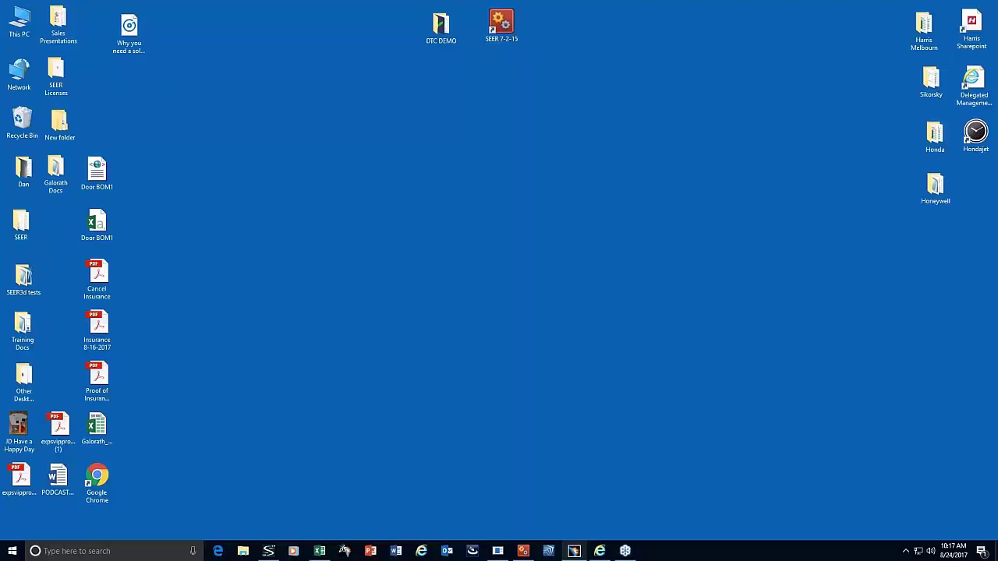
# - Switch to the maximized CATIA V5 window showing WING PANEL (R24).CATPart
pyautogui.hotkey('alt', 'Tab')
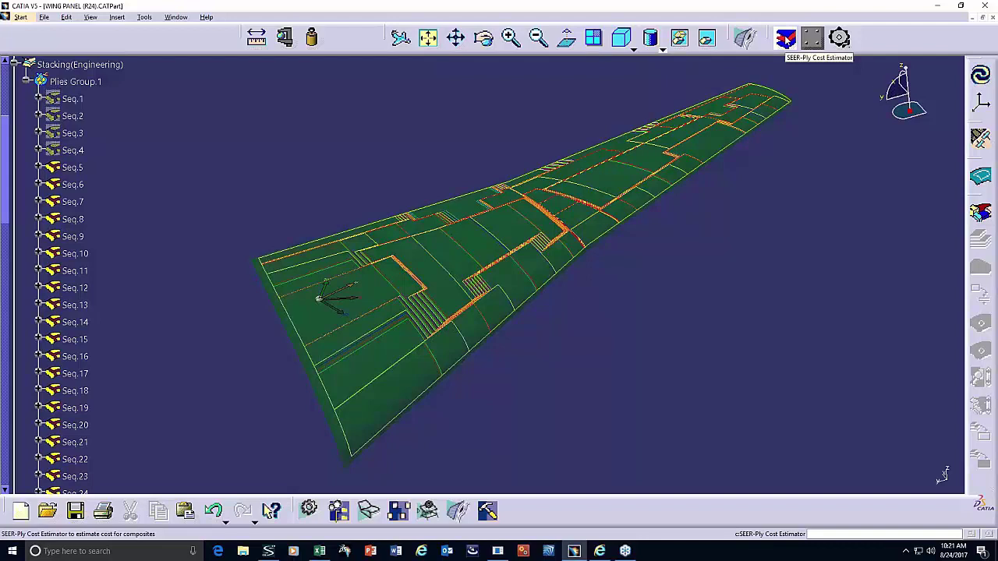
# - Open the SEER-Ply inputs for the wing panel: Aerospace, Hand Layup, quantity 100, Panel
pyautogui.click(786, 39)
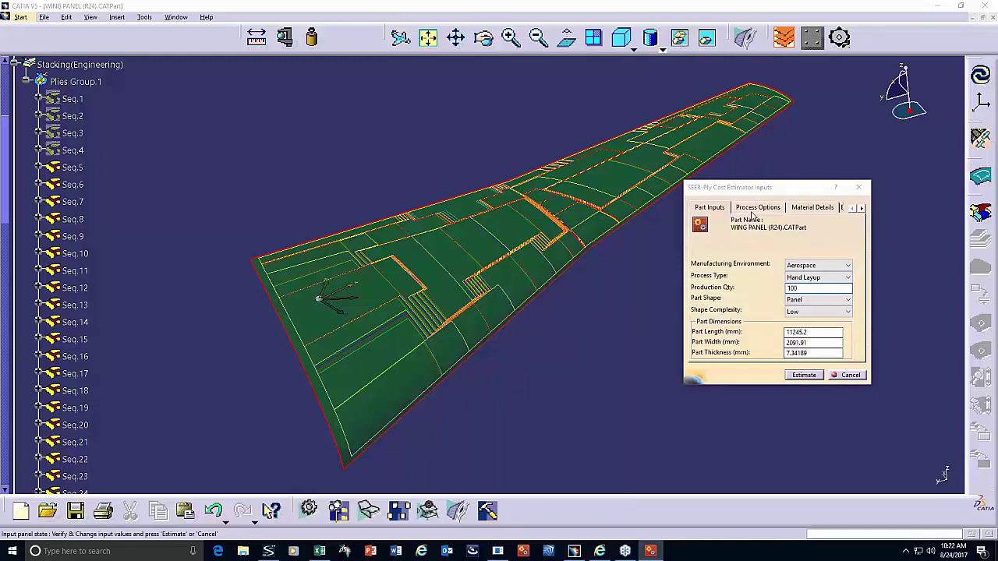
# - Check the Debulk Interval and material details, then estimate: total cost 83306.52 USD
pyautogui.click(754, 208)
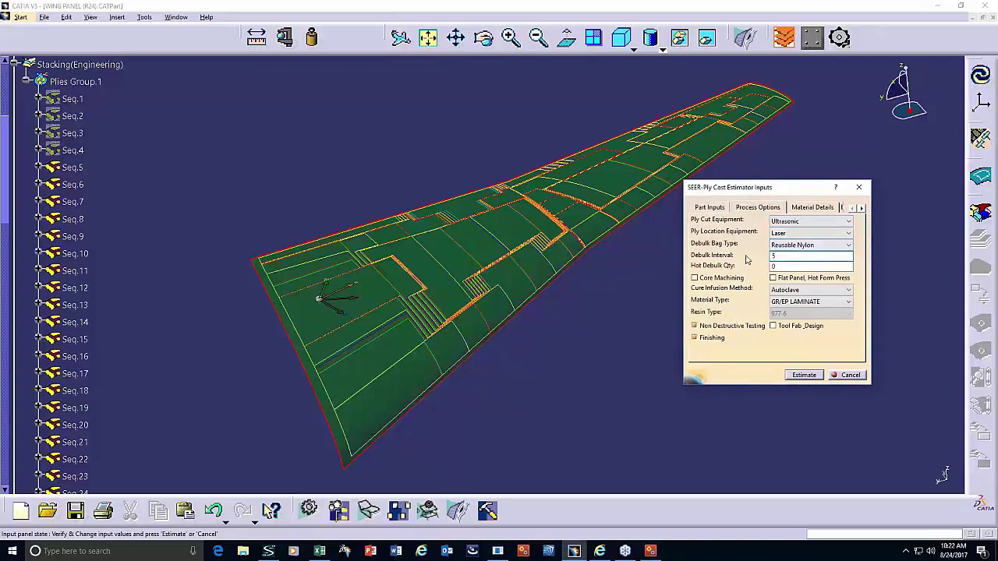
pyautogui.doubleClick(786, 258)
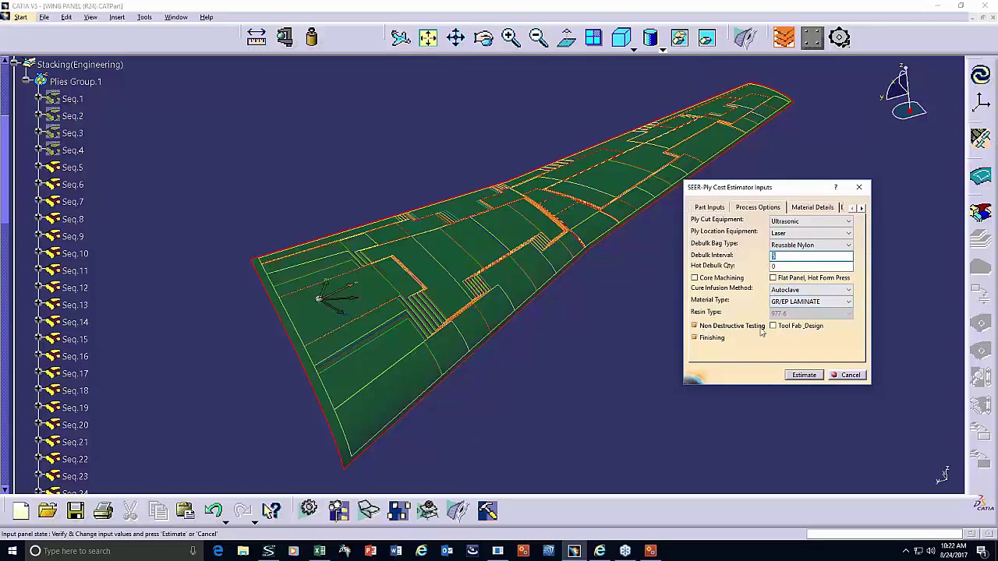
pyautogui.click(812, 207)
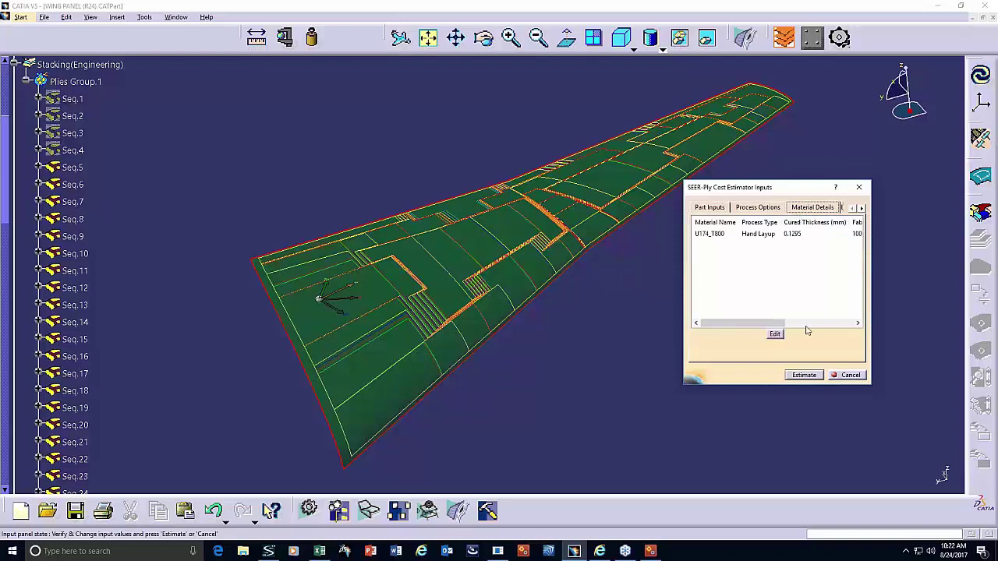
pyautogui.click(807, 375)
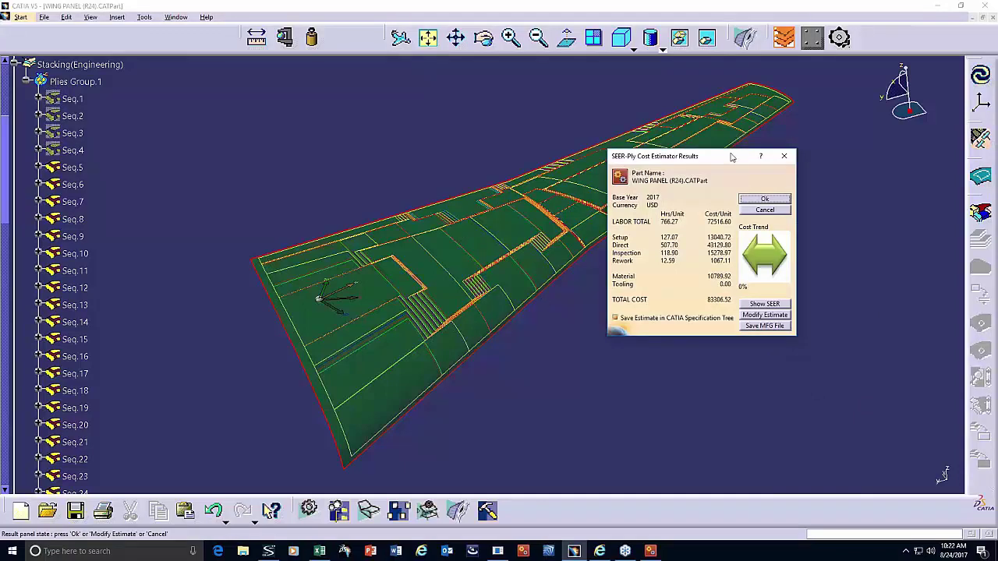
# - Inspect the SEER-Ply Cost Estimator inputs and results under Parameters, then close the results with Ok
pyautogui.moveTo(752, 156); pyautogui.dragTo(820, 163)
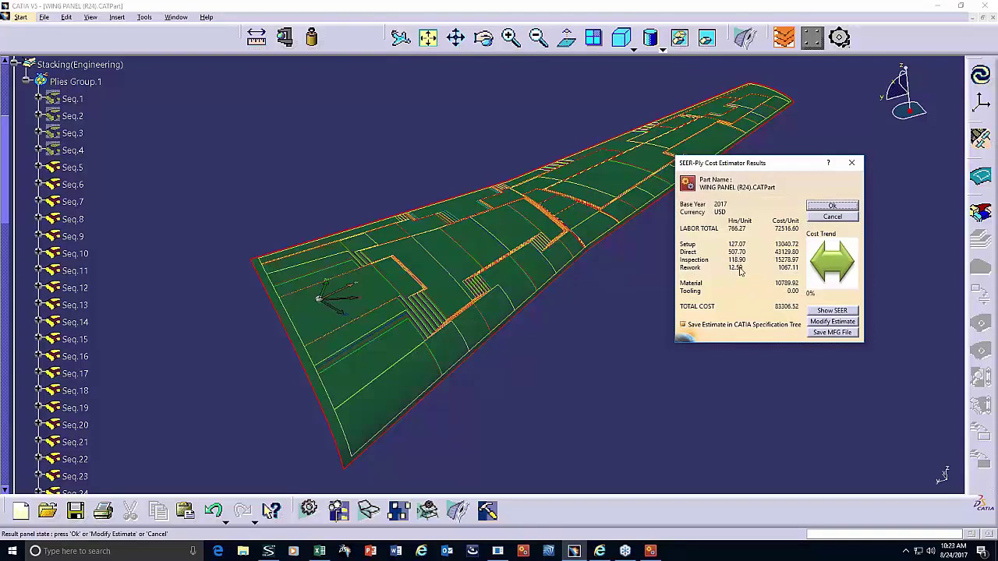
pyautogui.click(27, 81)
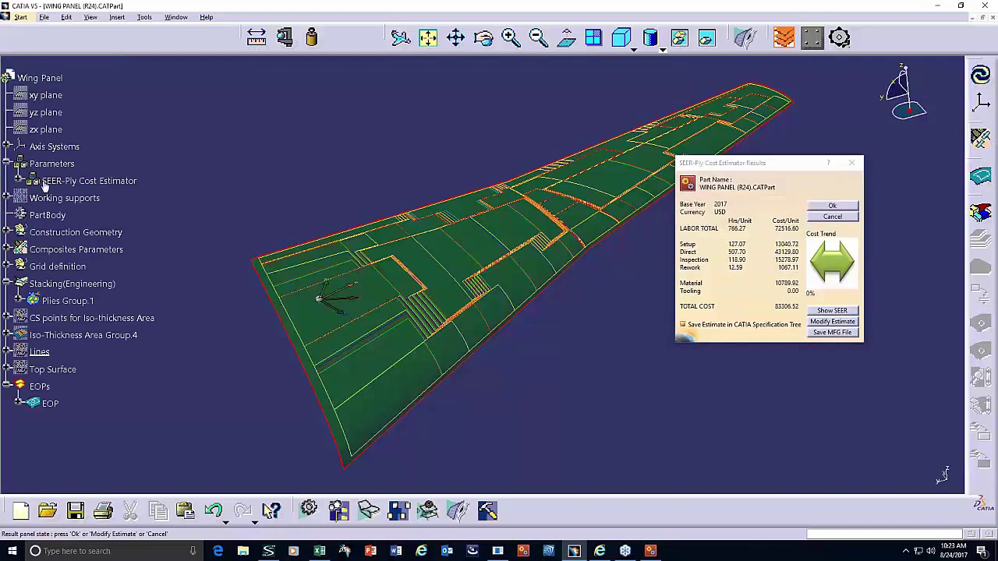
pyautogui.click(19, 181)
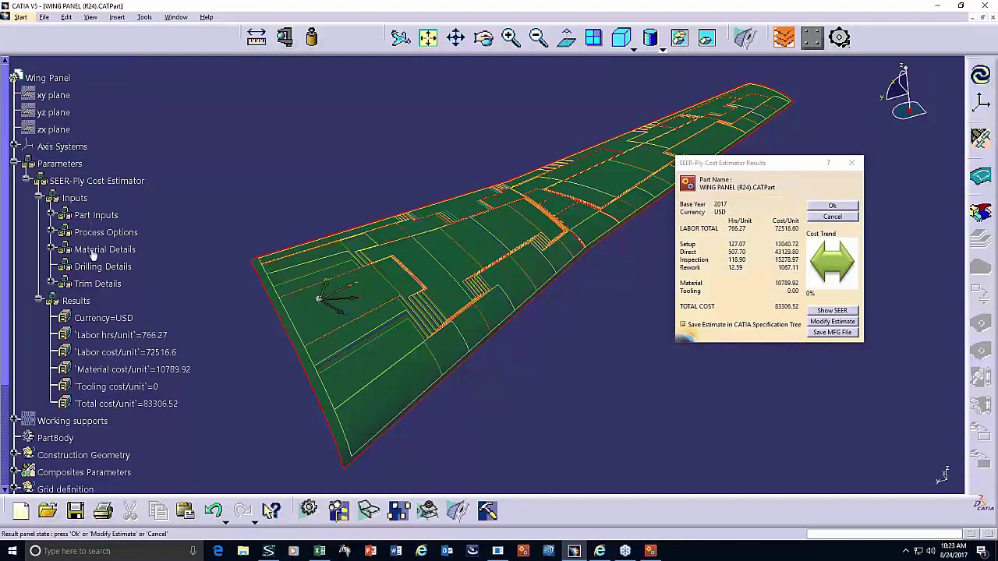
pyautogui.click(52, 215)
pyautogui.click(52, 215)
pyautogui.click(15, 163)
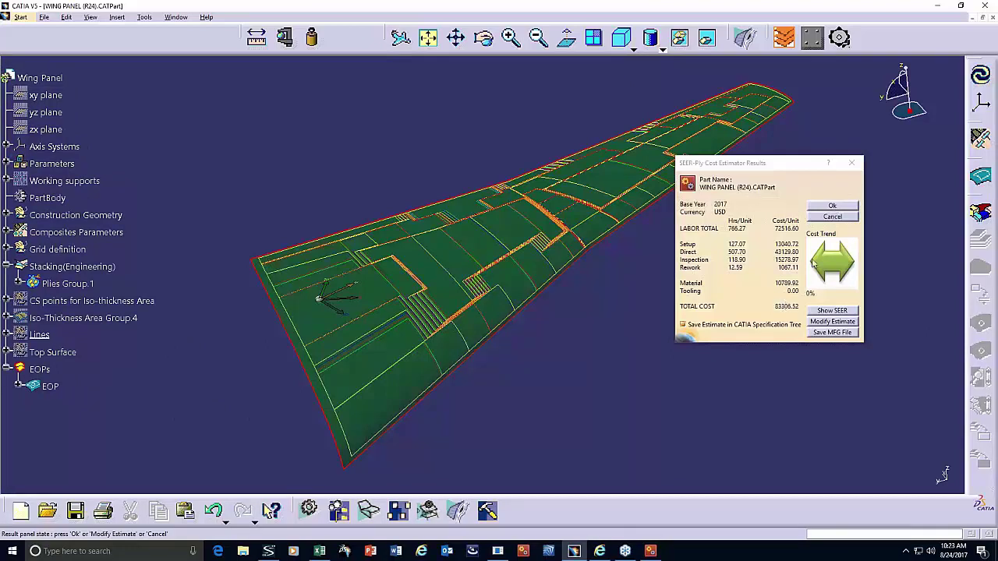
pyautogui.click(834, 208)
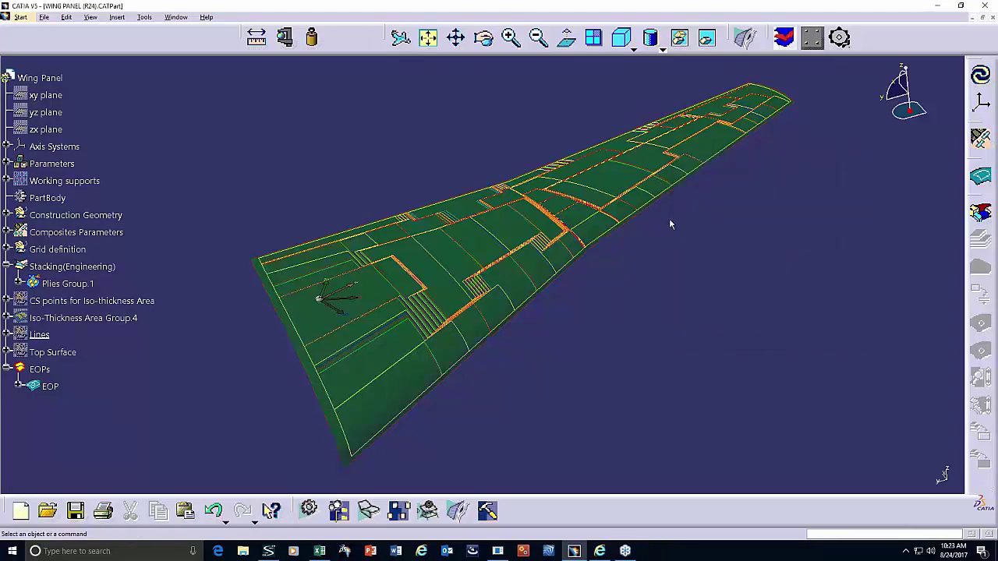
# - Hide ply sequences Seq.5, Seq.6 and Seq.7, then bring up the SEER-Ply Cost Estimator inputs
pyautogui.click(18, 283)
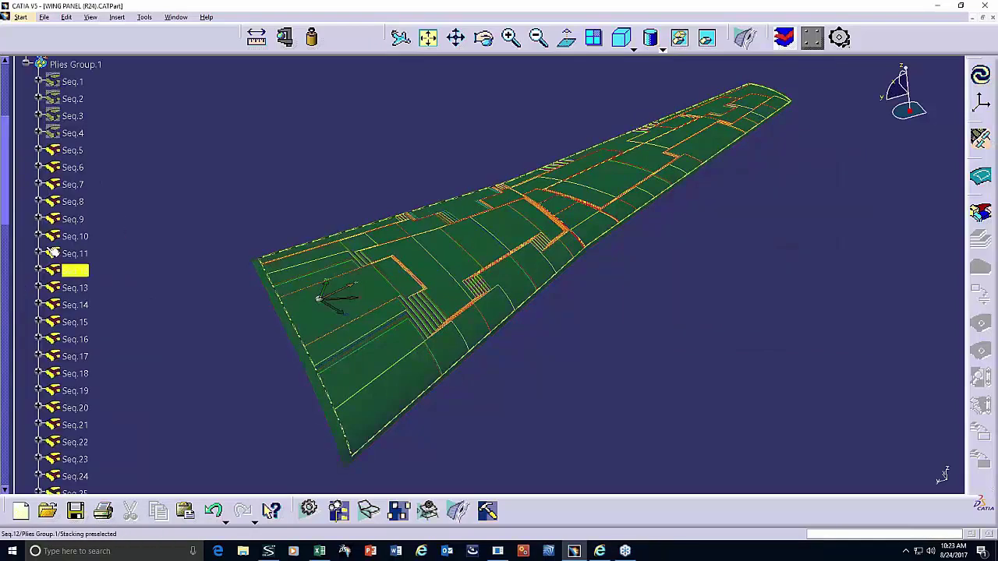
pyautogui.click(74, 153)
pyautogui.rightClick(74, 154)
pyautogui.click(98, 185)
pyautogui.click(73, 167)
pyautogui.rightClick(72, 167)
pyautogui.click(109, 205)
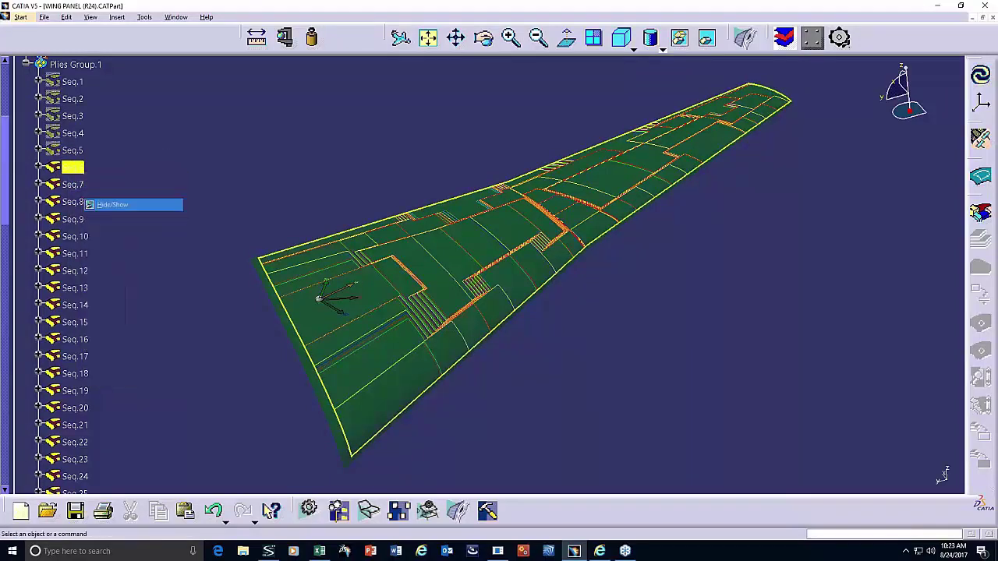
pyautogui.click(74, 185)
pyautogui.rightClick(74, 185)
pyautogui.click(102, 220)
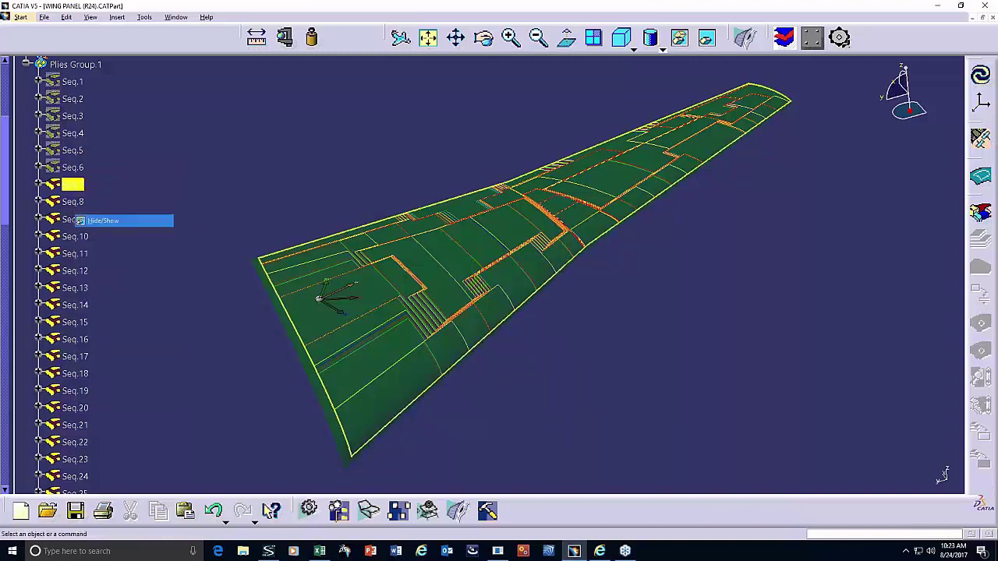
pyautogui.click(783, 37)
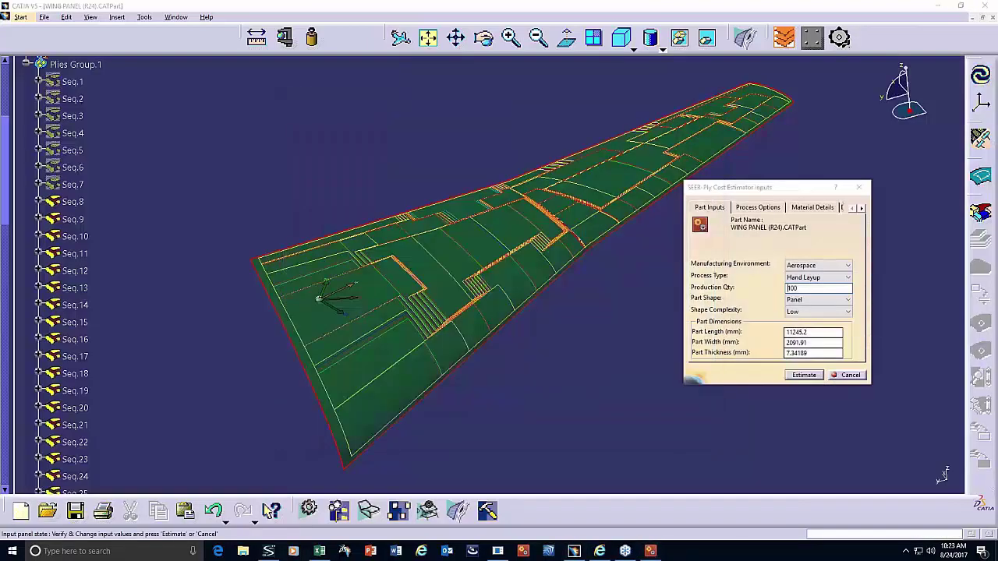
# - Run the wing panel estimate (total 81432.59) and send it to SEER-MFG for detailed review
pyautogui.click(804, 375)
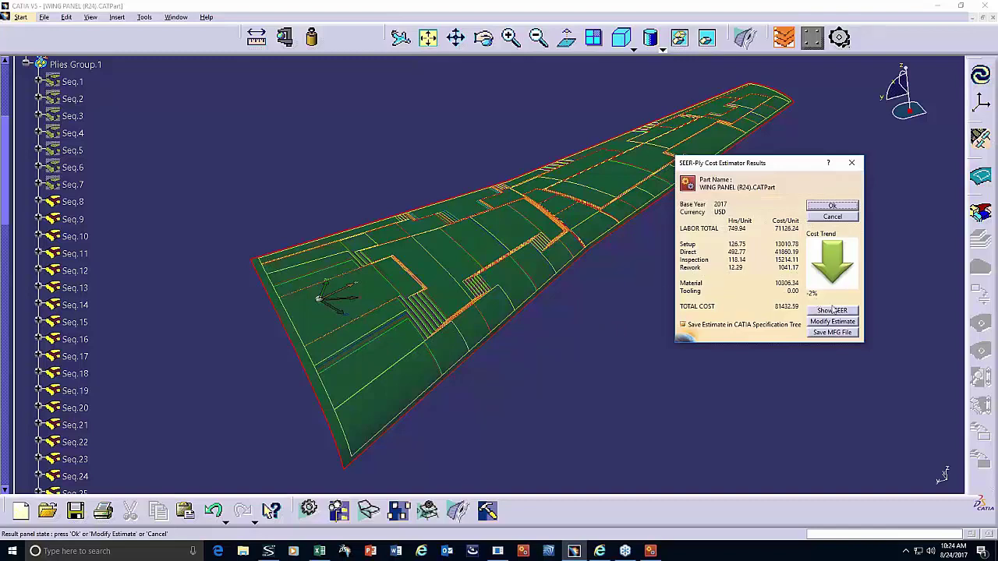
pyautogui.click(832, 310)
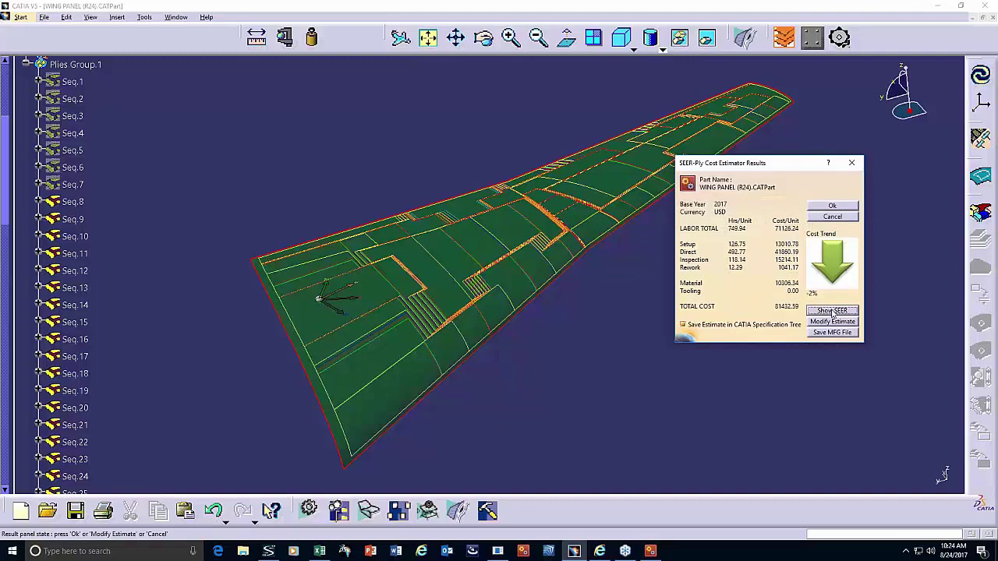
pyautogui.click(651, 551)
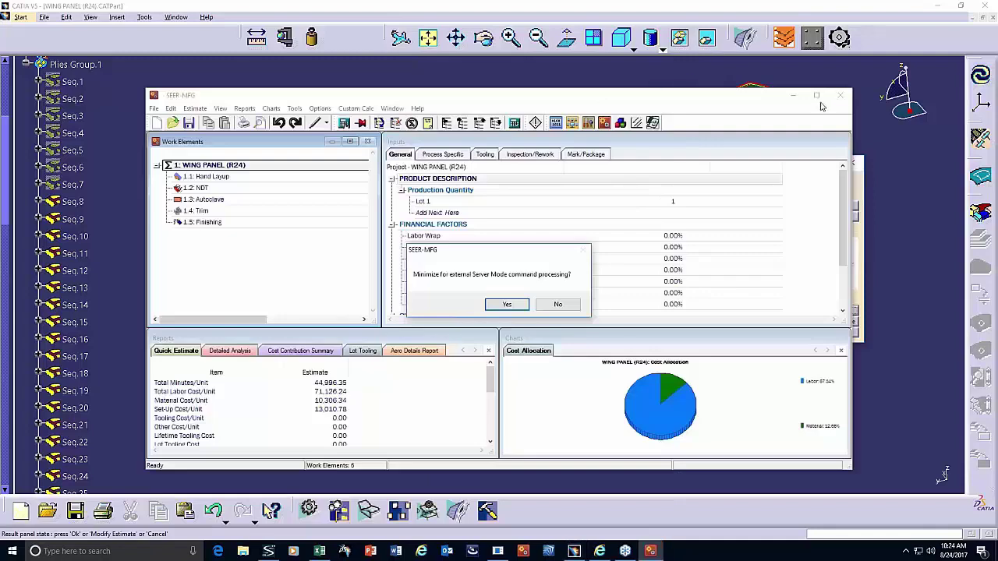
# - Keep SEER-MFG unminimized, maximize it, and review the Hand Layup process-specific ply table
pyautogui.click(558, 305)
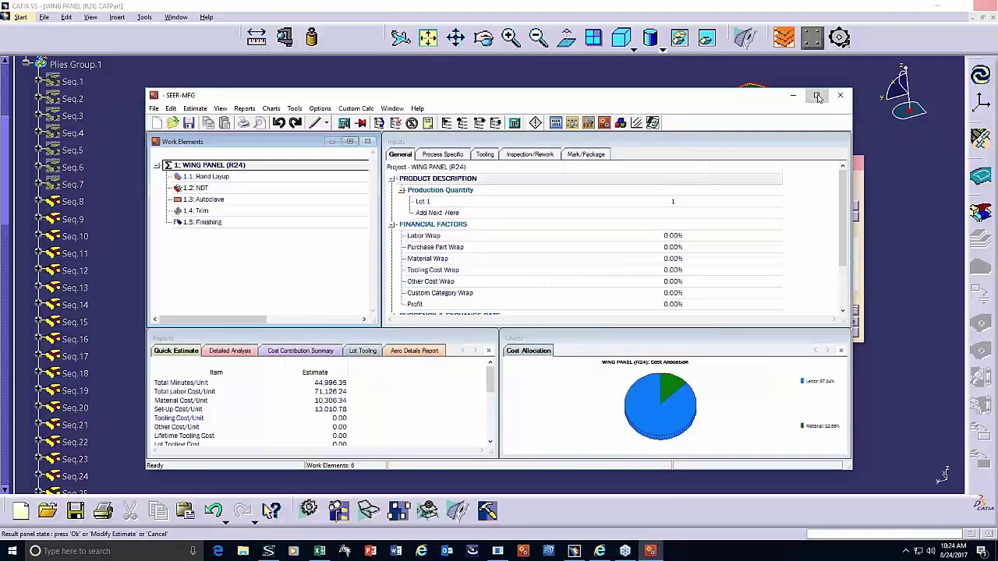
pyautogui.click(817, 97)
pyautogui.click(62, 85)
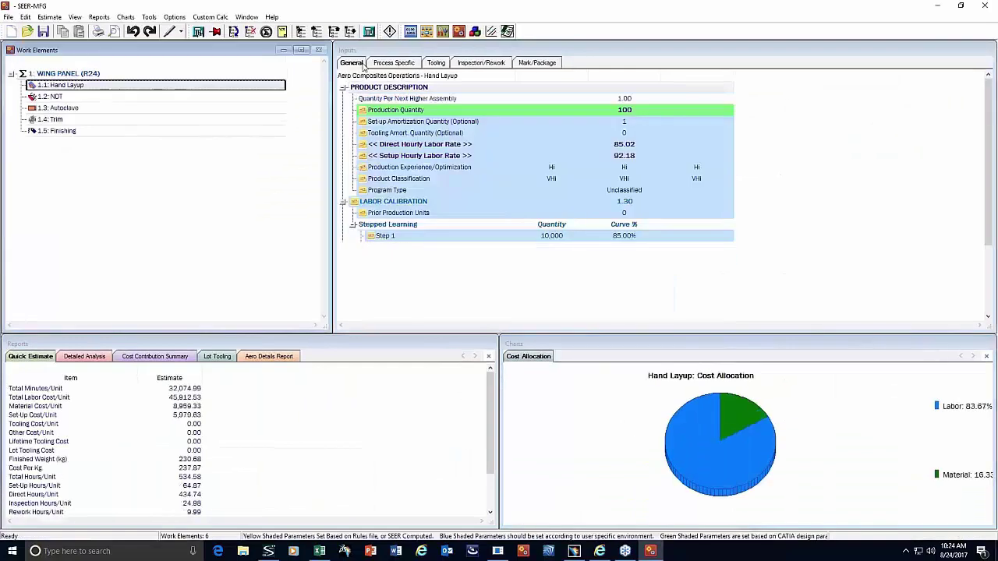
pyautogui.click(399, 62)
pyautogui.scroll(-2, 473, 231)
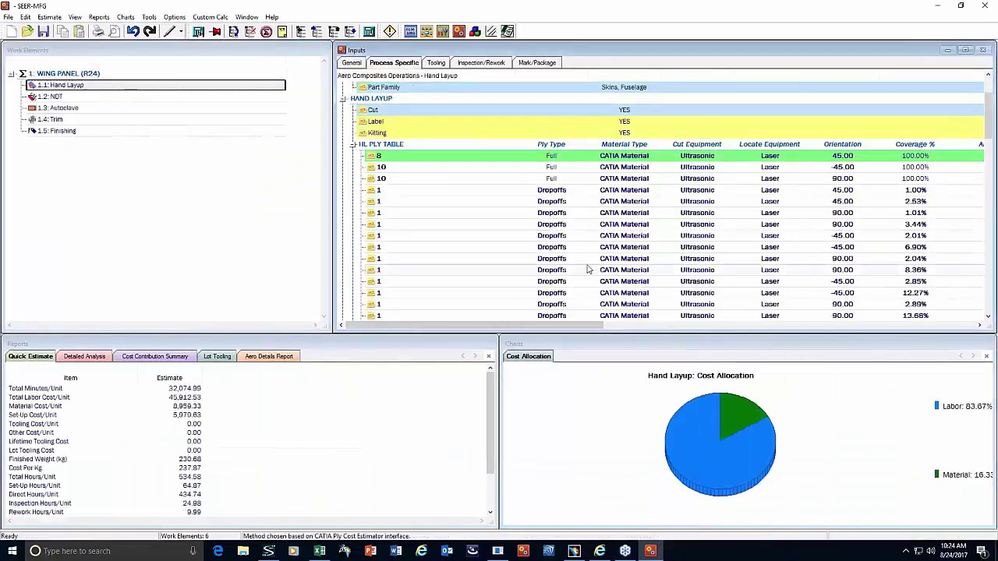
pyautogui.scroll(-2, 481, 231)
pyautogui.scroll(-8, 476, 241)
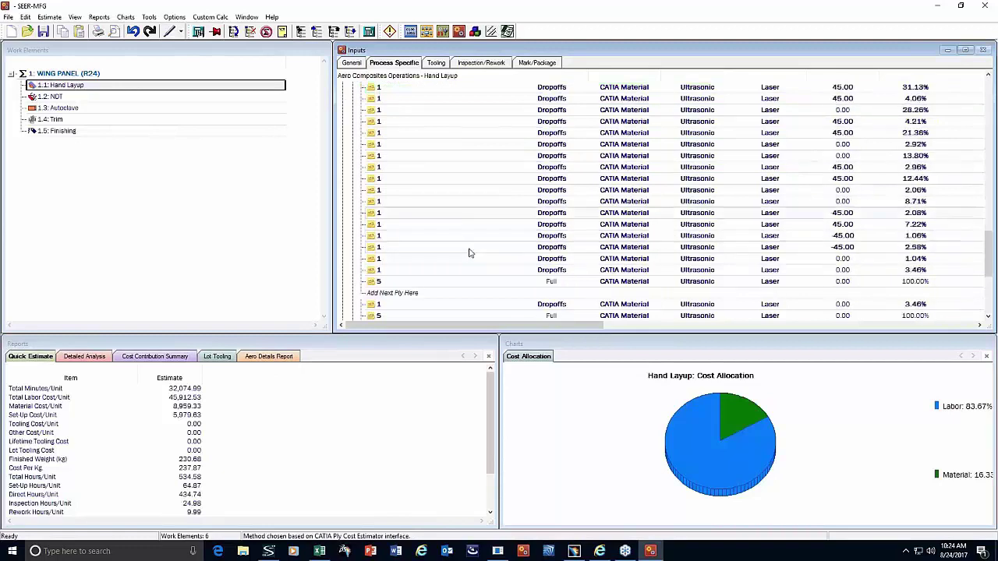
pyautogui.scroll(-3, 473, 249)
pyautogui.scroll(4, 473, 249)
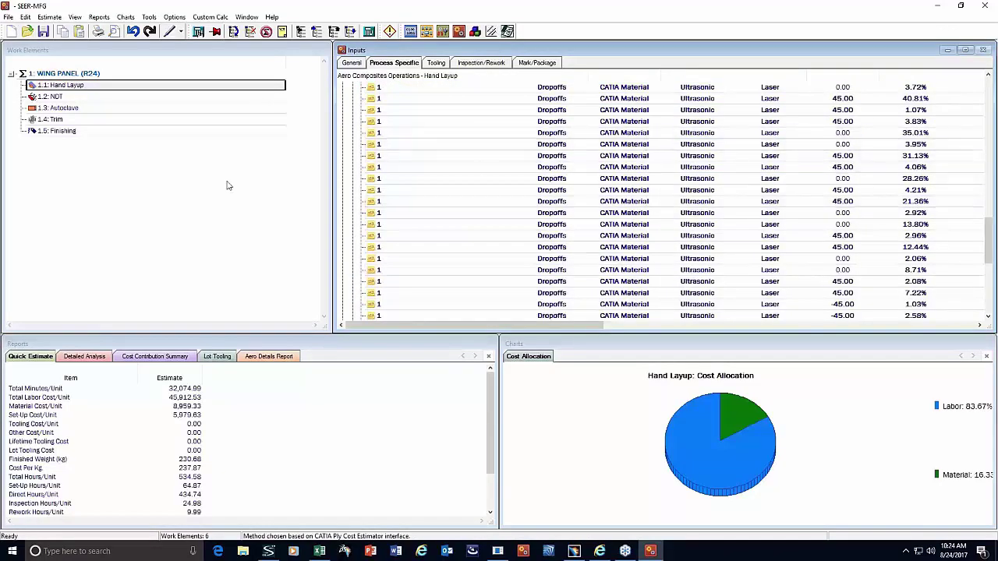
# - Show the 1.2 NDT element's Inspection/Rework inputs
pyautogui.click(57, 162)
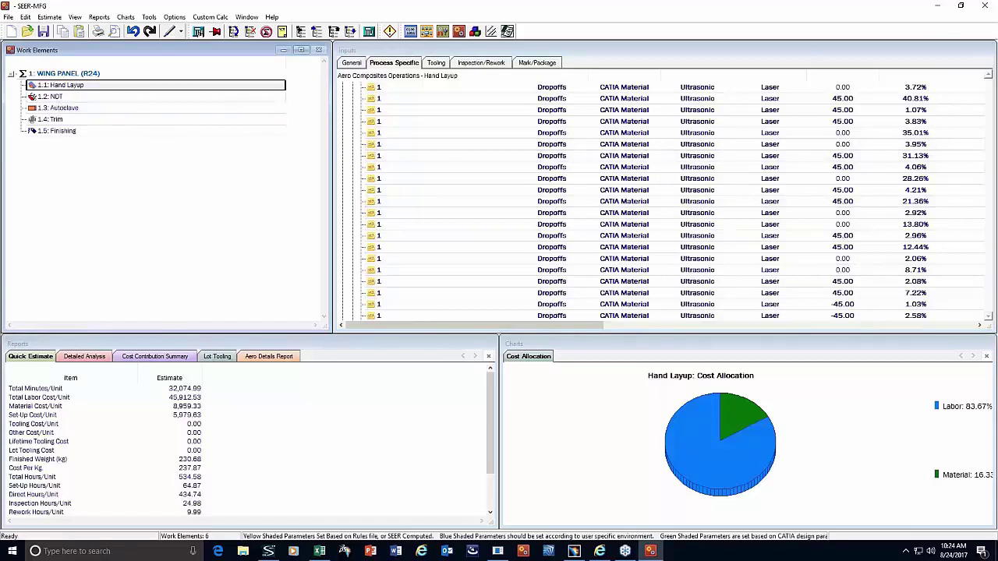
pyautogui.press('Down')
pyautogui.click(473, 65)
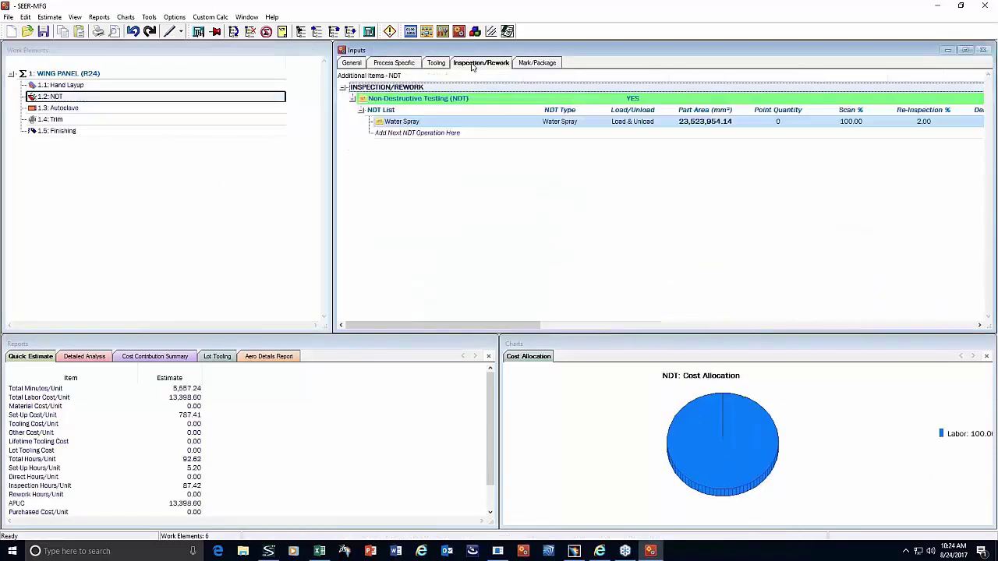
# - Review the Water Spray NDT test details and accept them unchanged
pyautogui.click(530, 127)
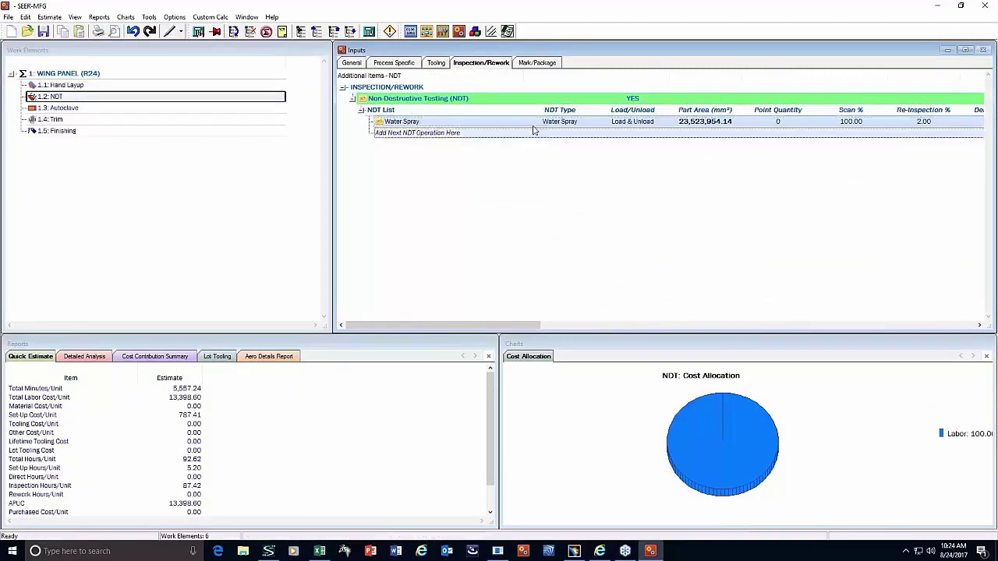
pyautogui.doubleClick(530, 125)
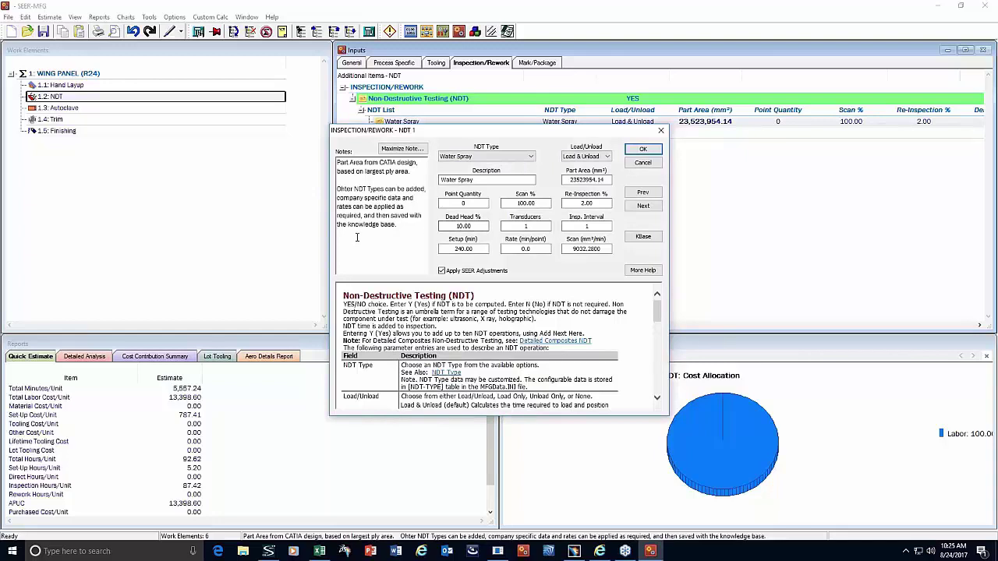
pyautogui.click(644, 152)
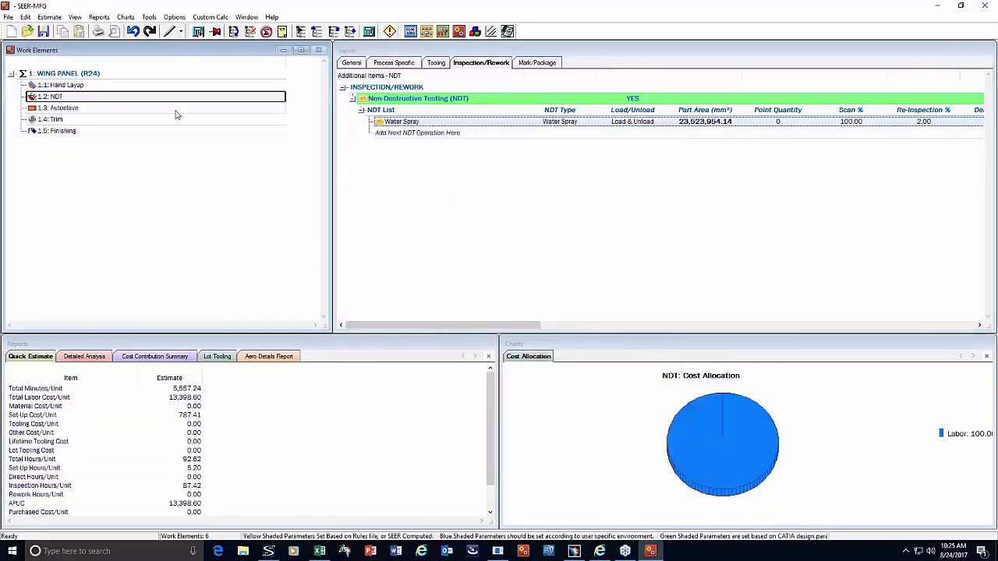
# - Review the Autoclave process parameters, then the Trim and Finishing element inputs
pyautogui.click(172, 109)
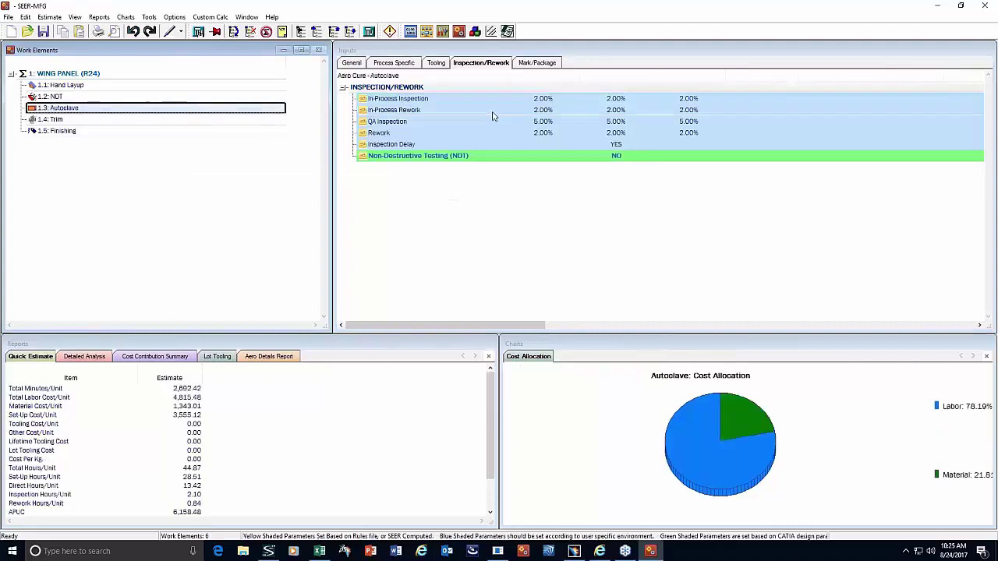
pyautogui.click(404, 64)
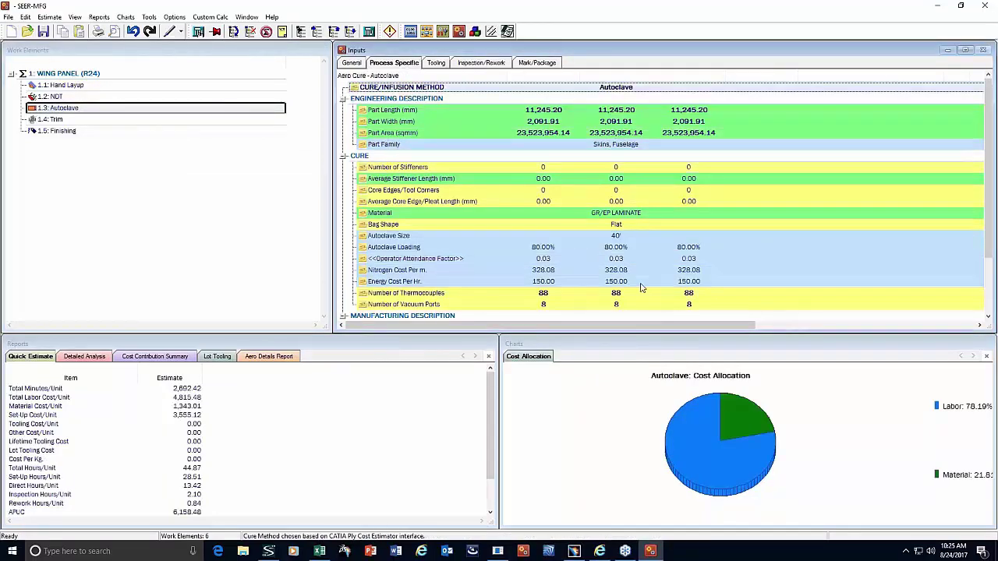
pyautogui.click(129, 120)
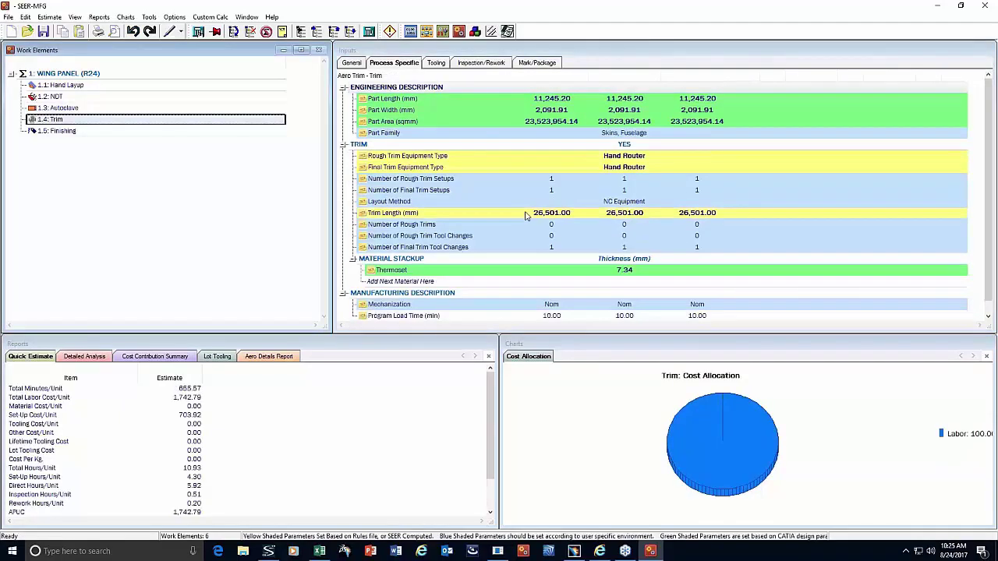
pyautogui.click(129, 131)
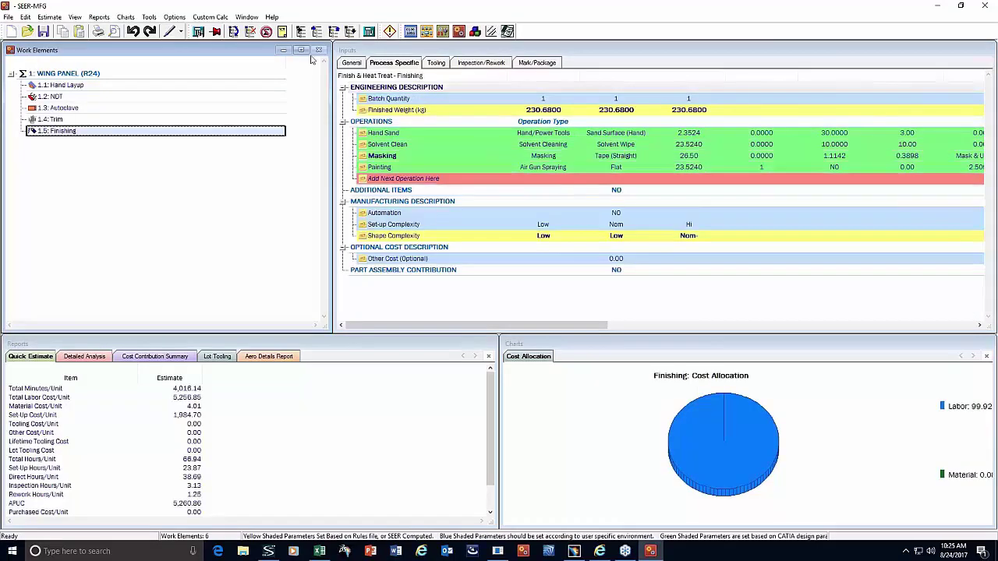
pyautogui.click(148, 74)
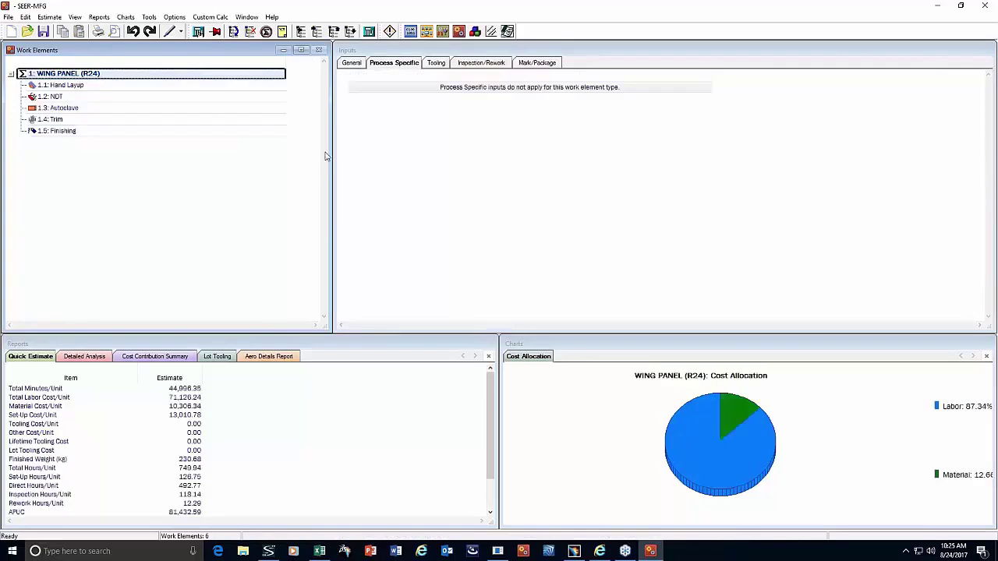
pyautogui.click(351, 64)
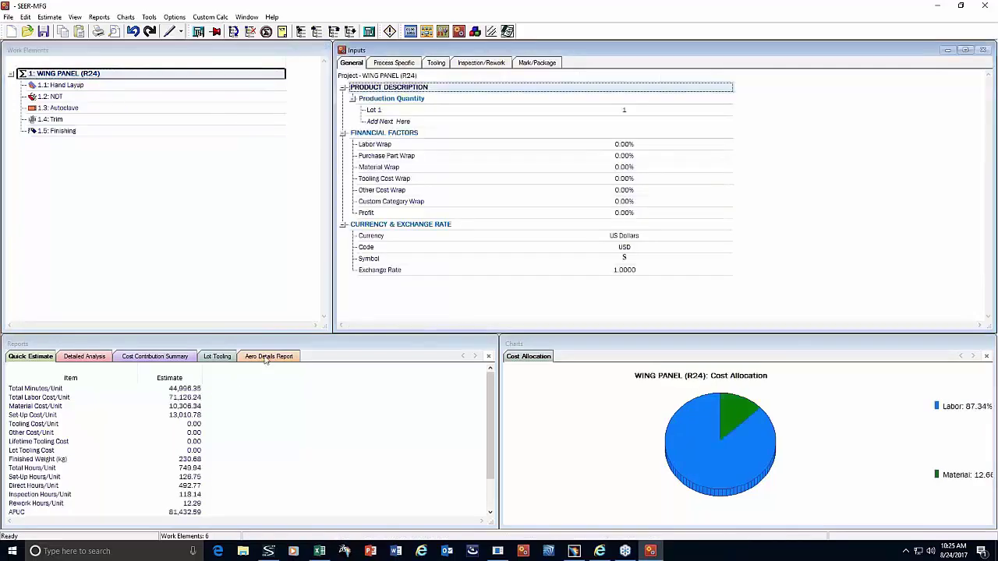
pyautogui.click(140, 86)
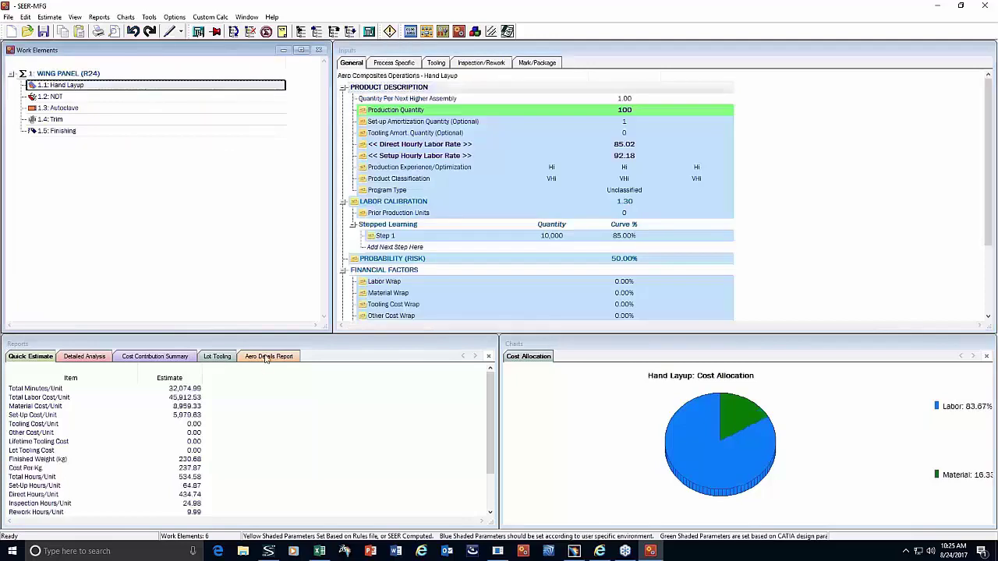
pyautogui.click(265, 357)
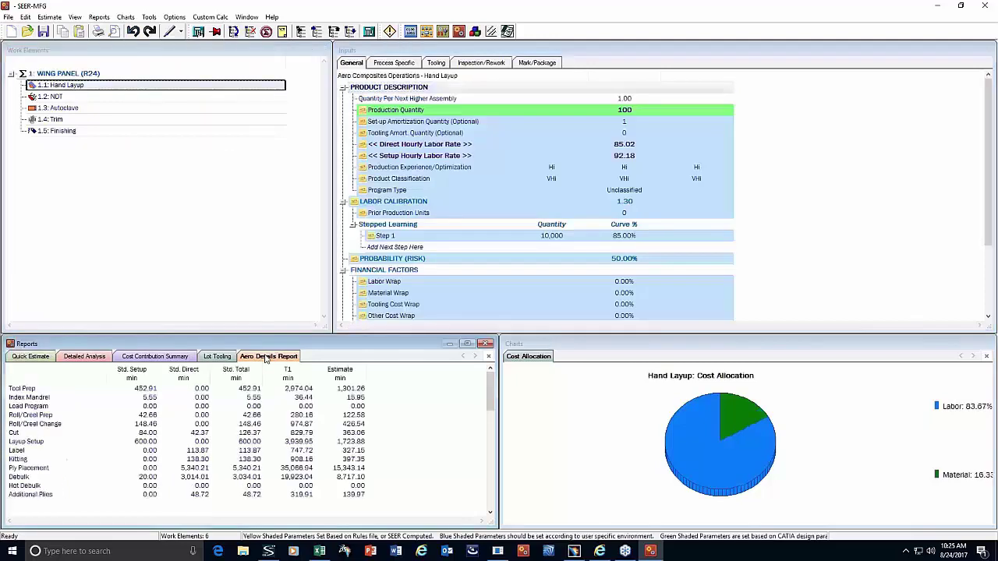
pyautogui.click(468, 344)
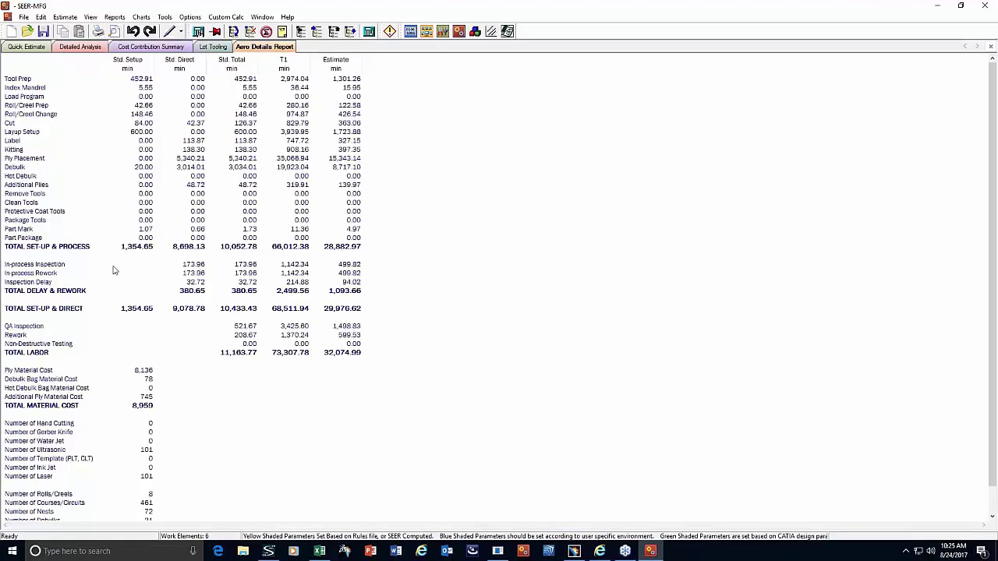
pyautogui.scroll(-1, 117, 365)
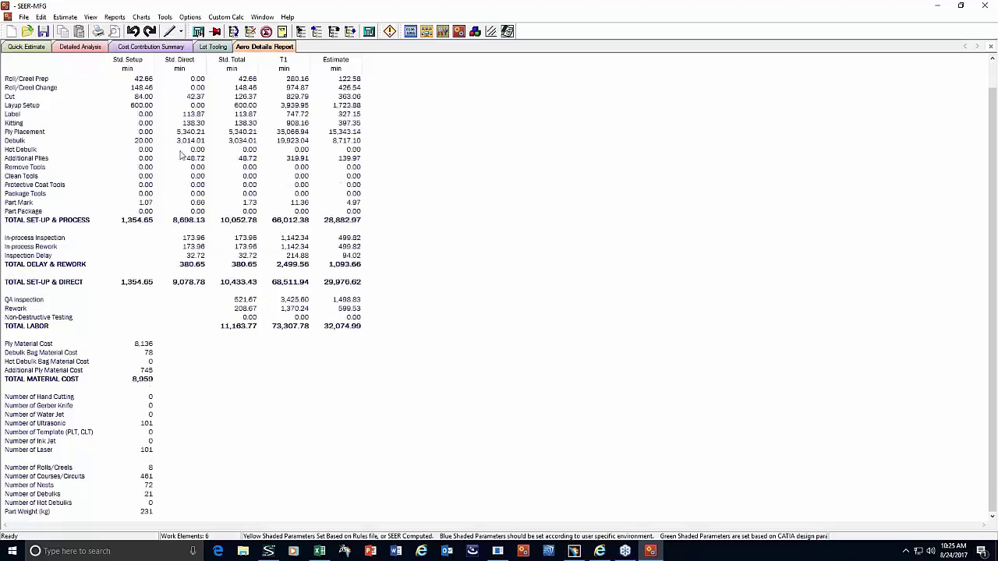
pyautogui.click(263, 17)
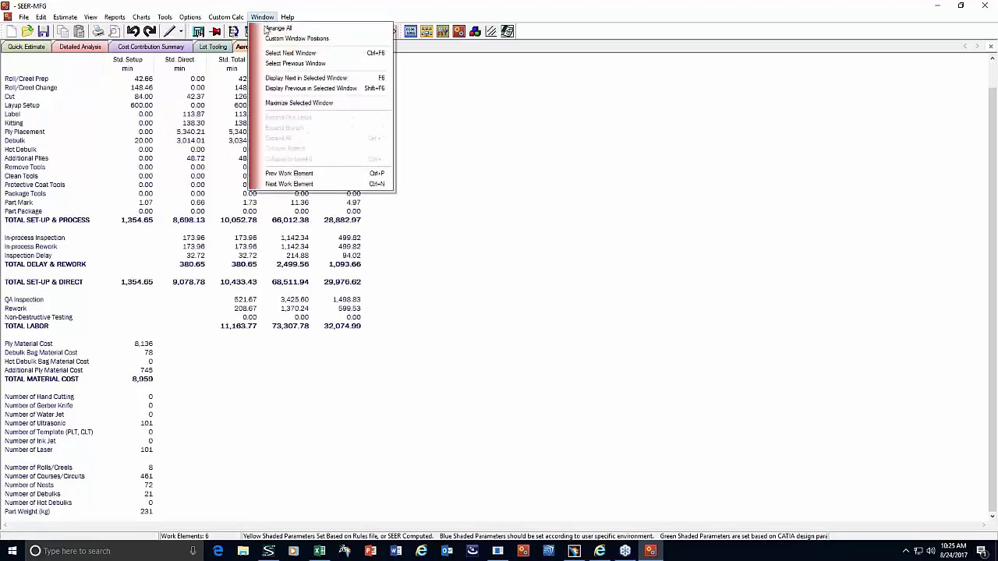
pyautogui.click(277, 28)
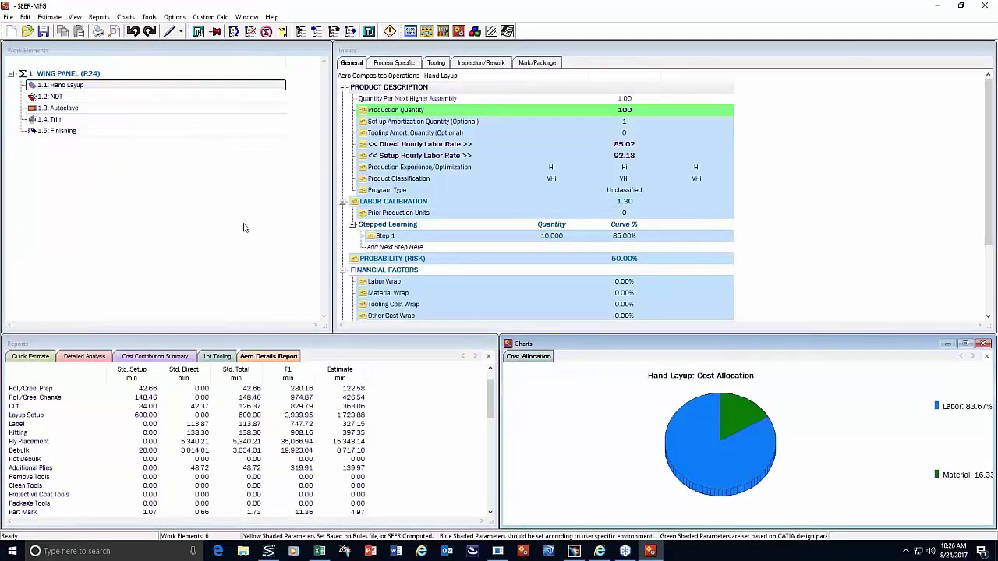
# - Minimize SEER-MFG to return to the CATIA wing panel window
pyautogui.click(938, 7)
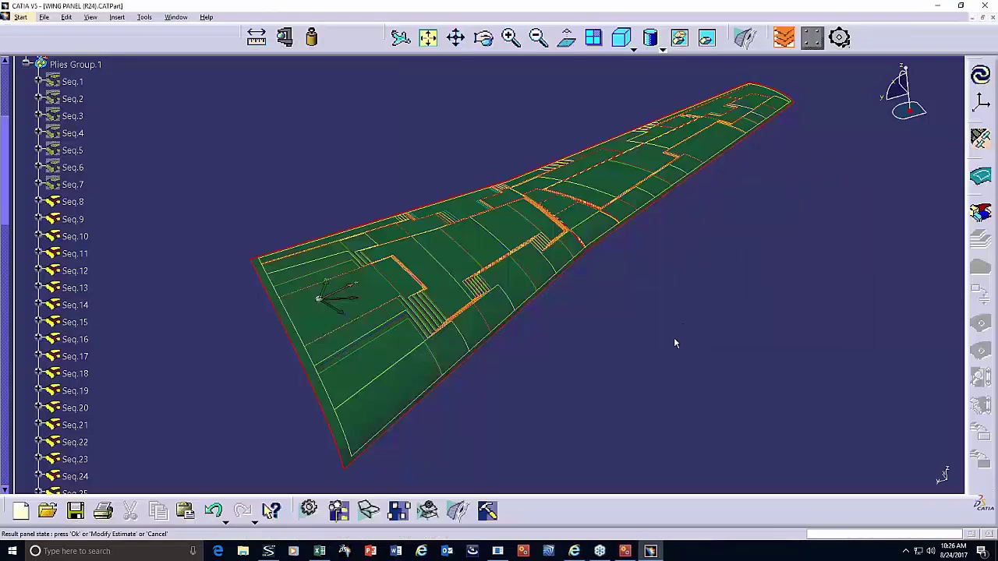
pyautogui.moveTo(650, 551)
# - Collapse Plies Group.1 and switch to the Fighter_Airframe.CATPart document
pyautogui.click(26, 64)
pyautogui.scroll(5, 129, 156)
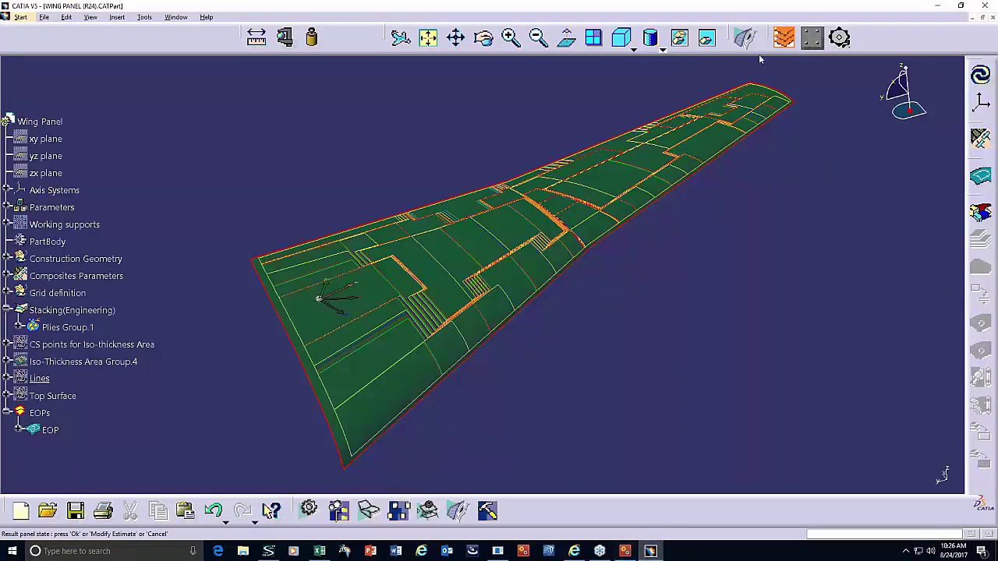
pyautogui.click(175, 17)
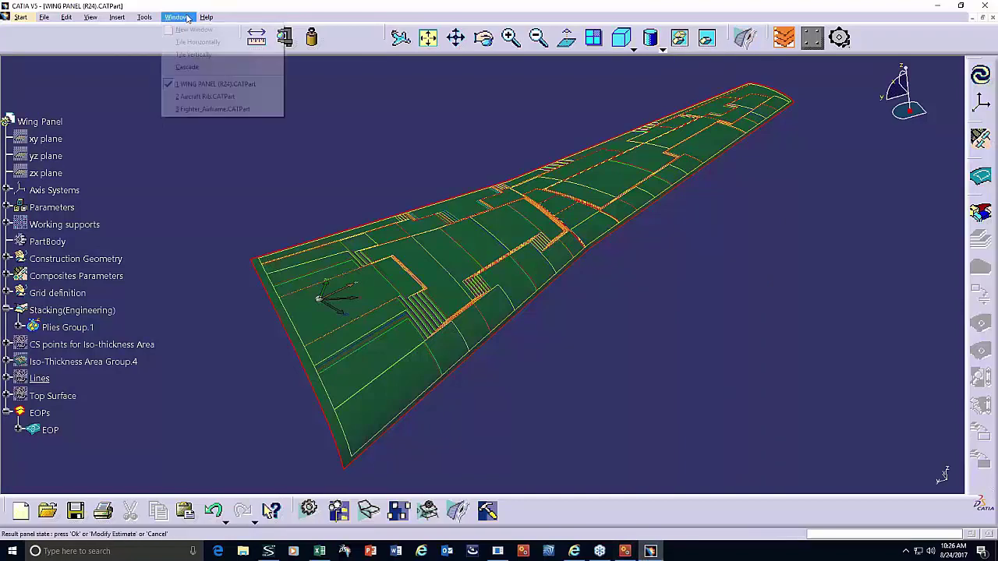
pyautogui.click(212, 109)
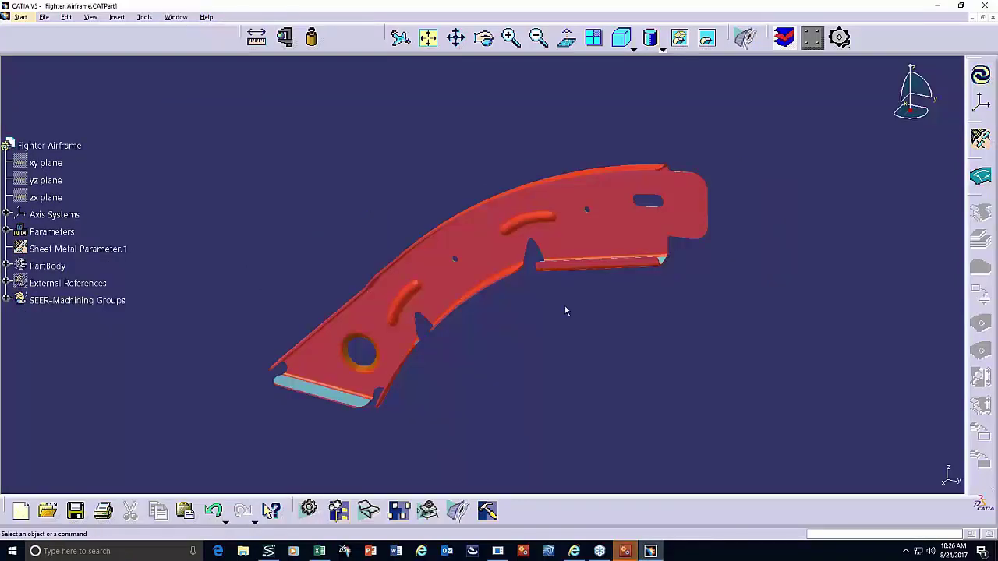
# - Bring SEER-MFG forward and accept minimizing it for external server mode
pyautogui.click(624, 551)
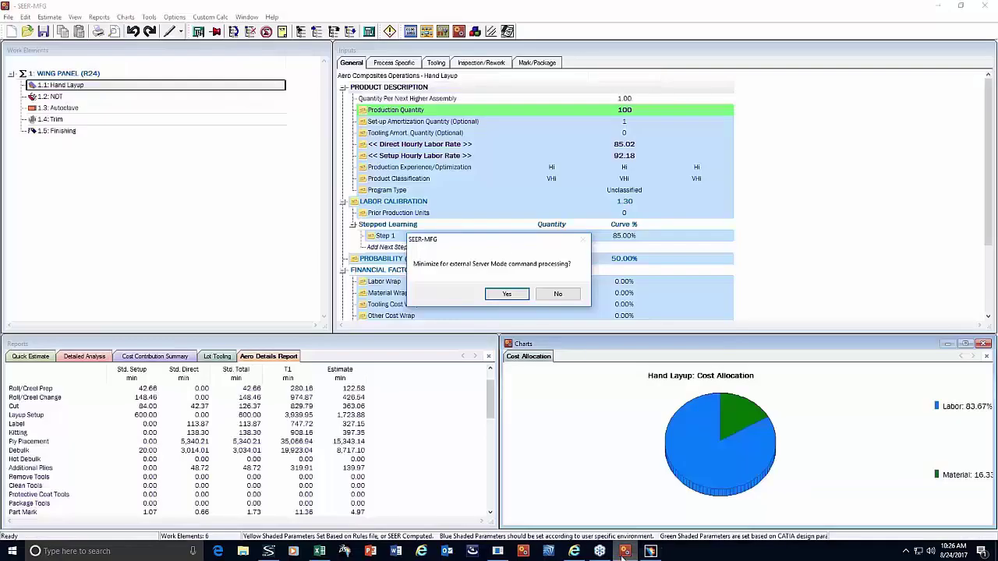
pyautogui.click(518, 298)
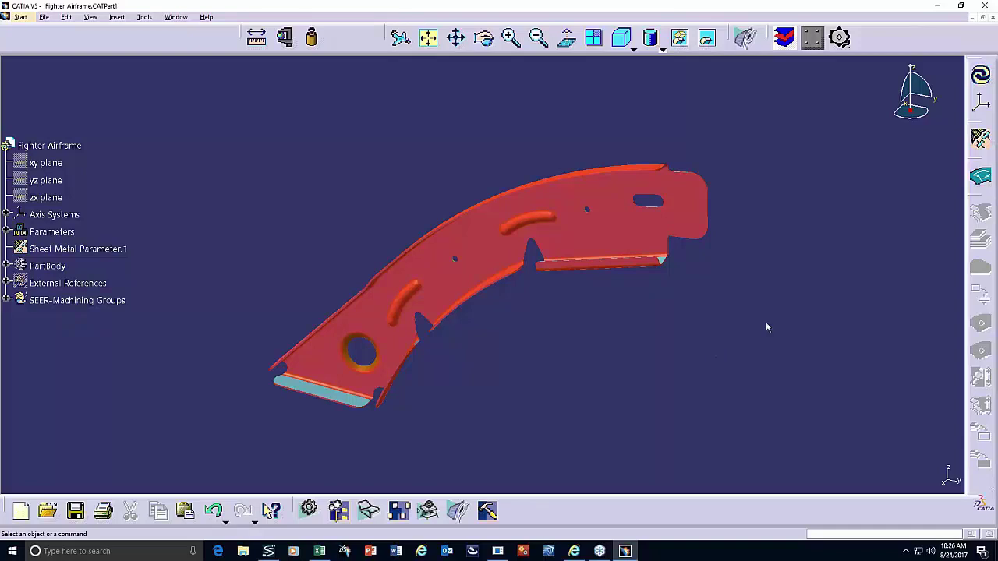
# - Start the SEER-Sheet Metal Cost Estimator on Fighter_Airframe and reposition its inputs dialog
pyautogui.click(813, 45)
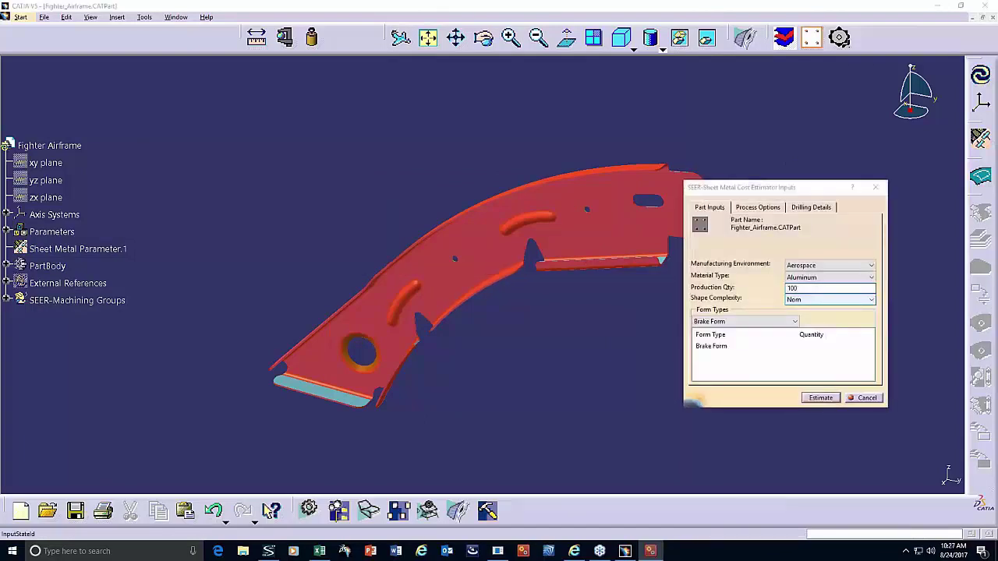
pyautogui.click(807, 192)
pyautogui.moveTo(807, 193); pyautogui.dragTo(826, 183)
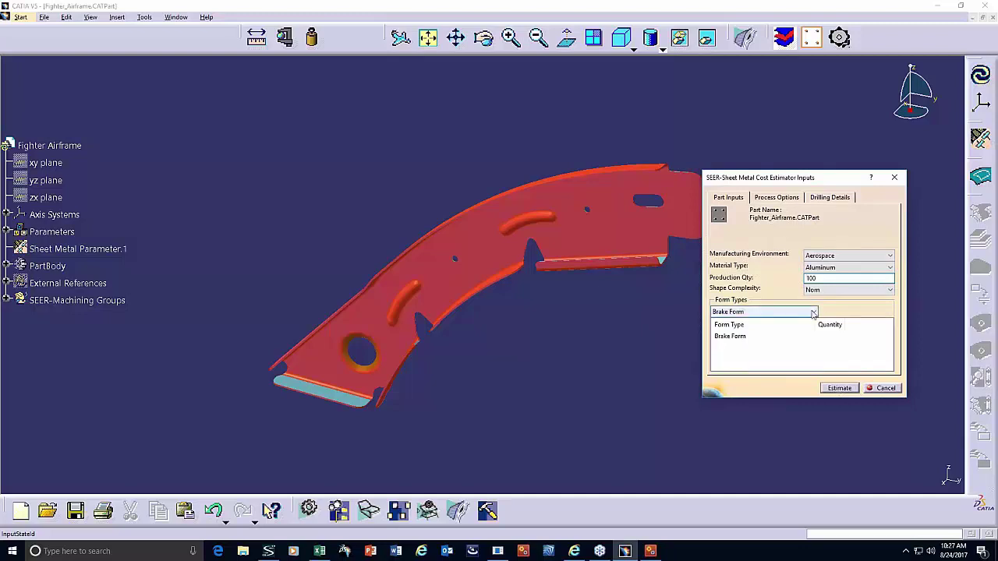
# - Add Drop Hammer Rubber as the form type and remove Brake Form
pyautogui.click(813, 313)
pyautogui.click(775, 337)
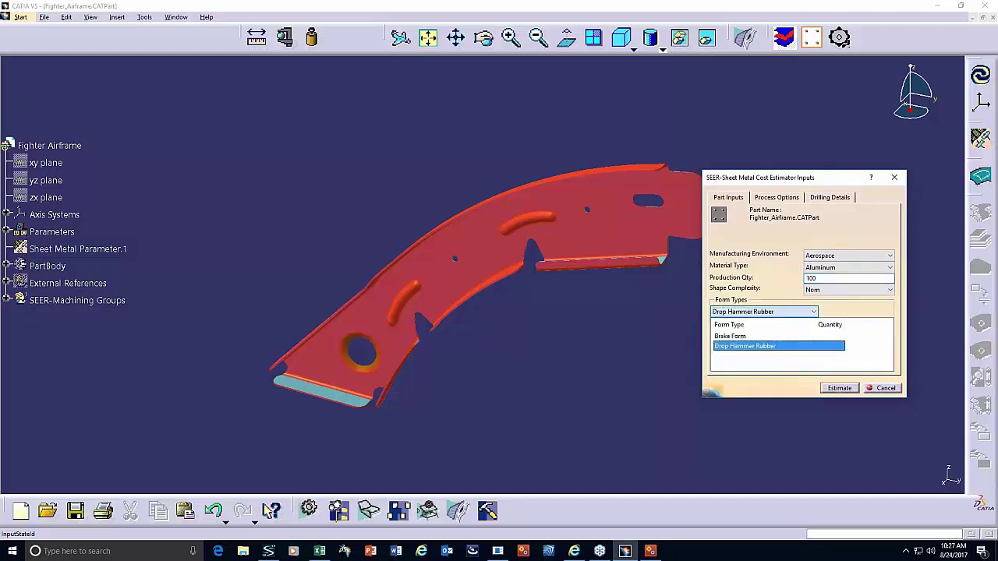
pyautogui.click(737, 337)
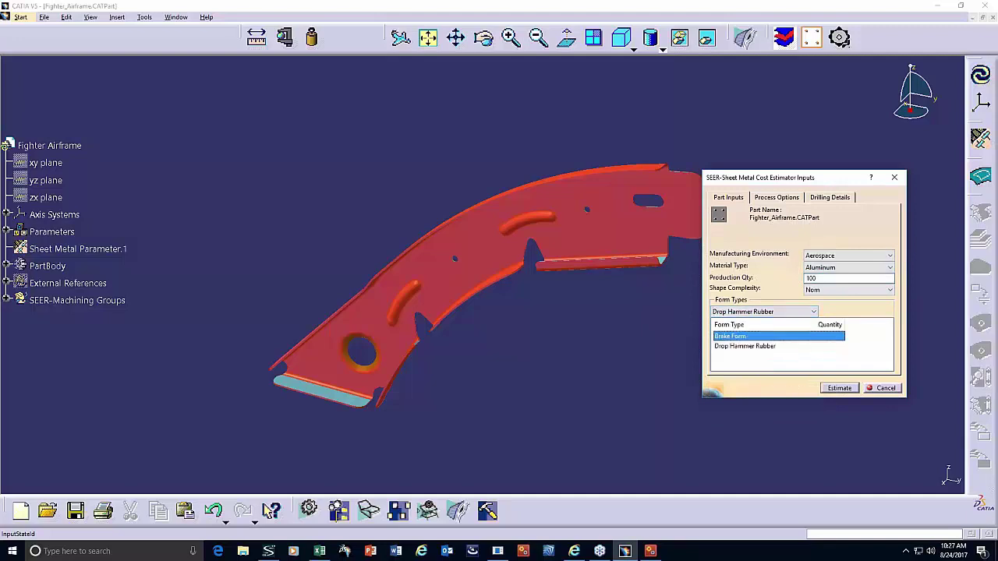
pyautogui.rightClick(738, 337)
pyautogui.click(761, 344)
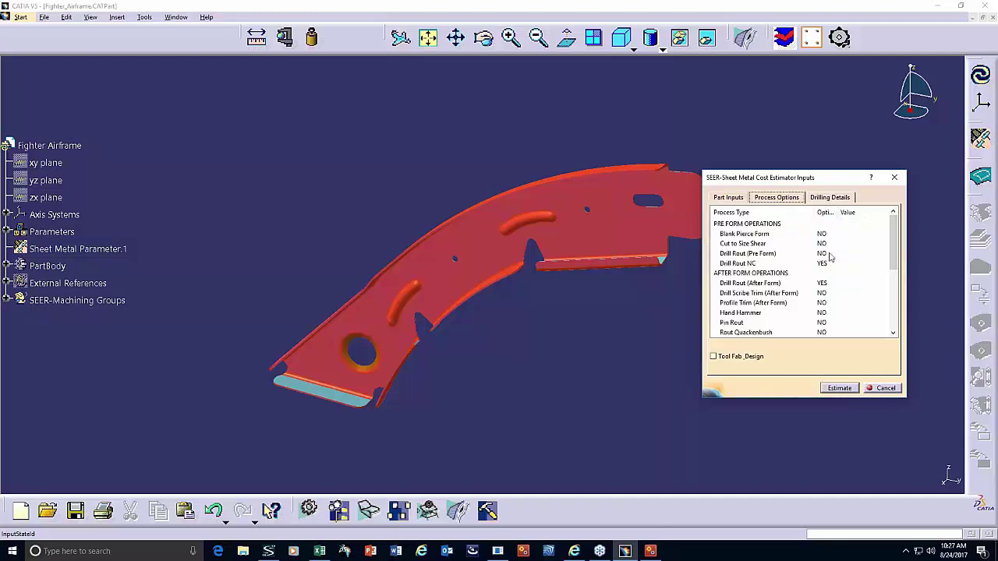
# - Set Polyurethane Paint to NO and run the estimate, giving a 84.57 USD total cost
pyautogui.scroll(-1, 813, 291)
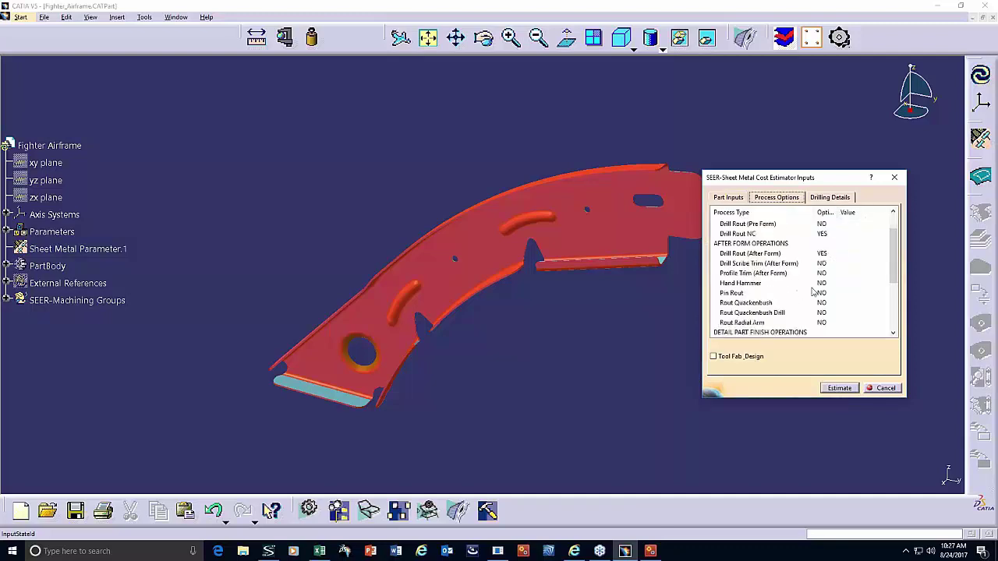
pyautogui.scroll(-3, 812, 291)
pyautogui.scroll(1, 800, 285)
pyautogui.scroll(-1, 798, 285)
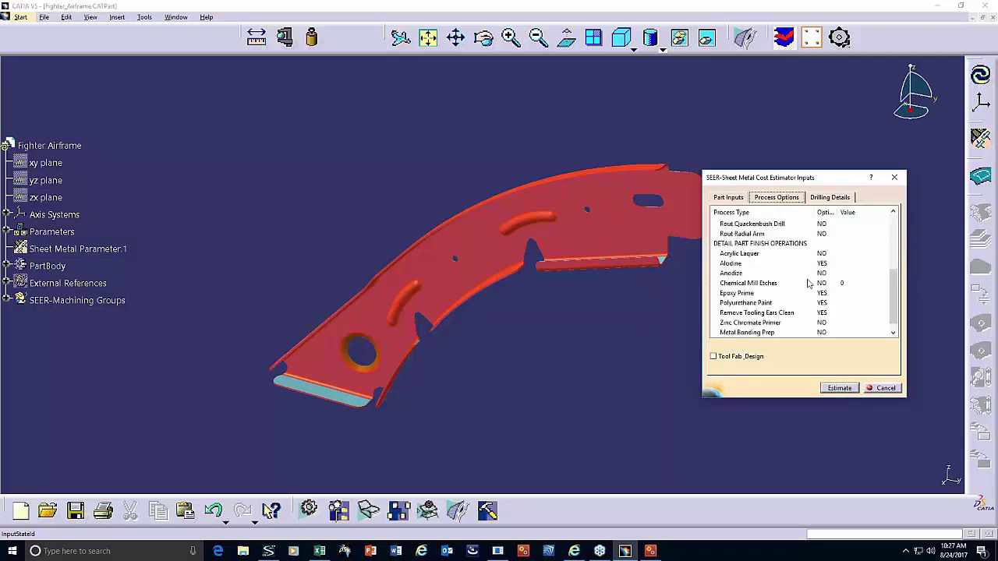
pyautogui.click(779, 304)
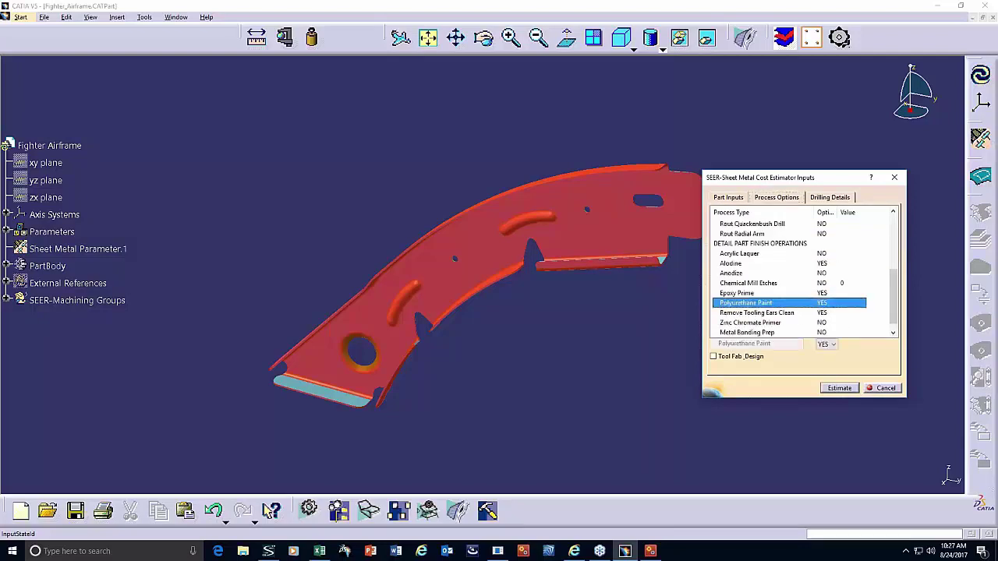
pyautogui.click(826, 344)
pyautogui.click(823, 358)
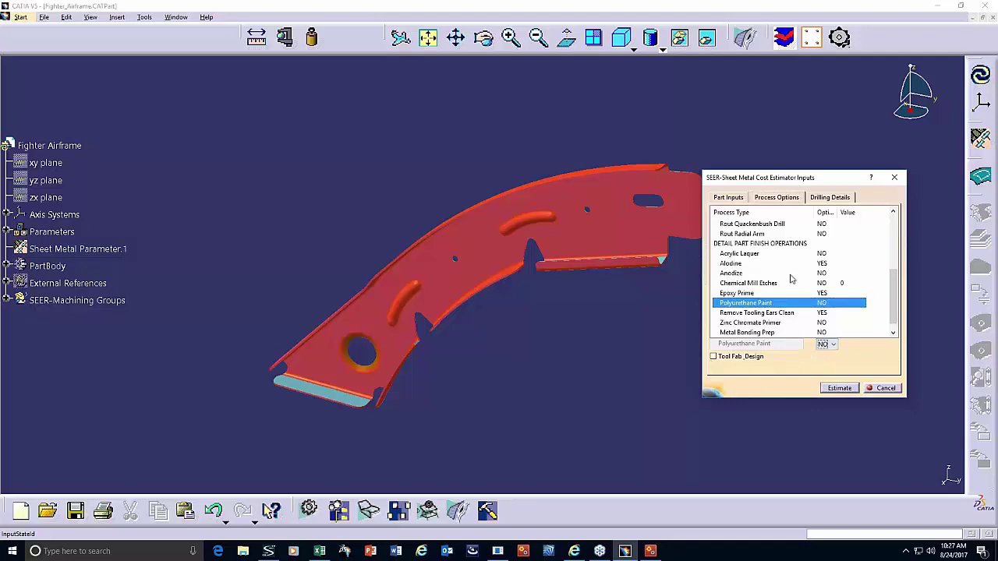
pyautogui.click(839, 389)
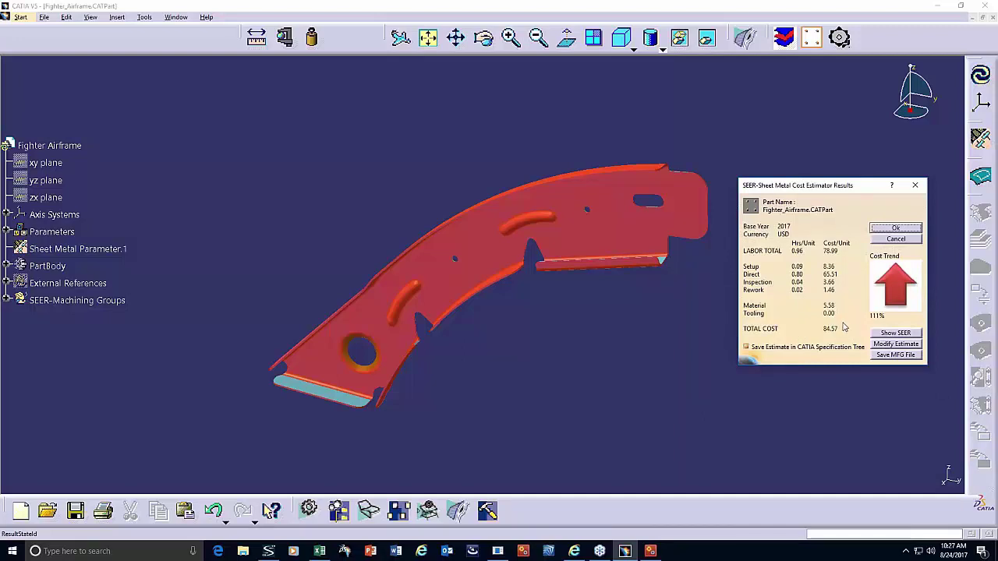
# - Back in the part inputs, add Press (High Pressure) as a form type
pyautogui.click(882, 346)
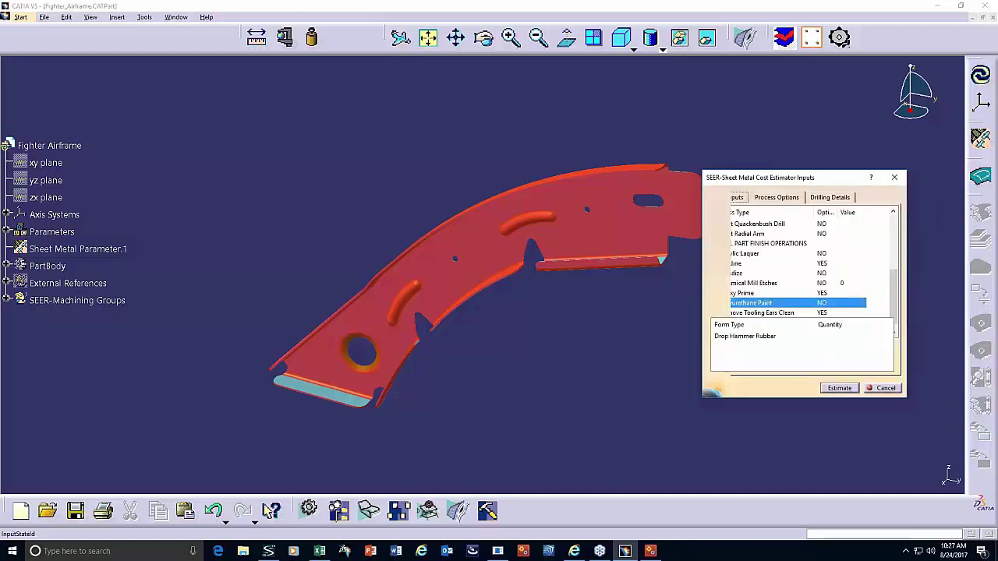
pyautogui.click(728, 197)
pyautogui.click(814, 313)
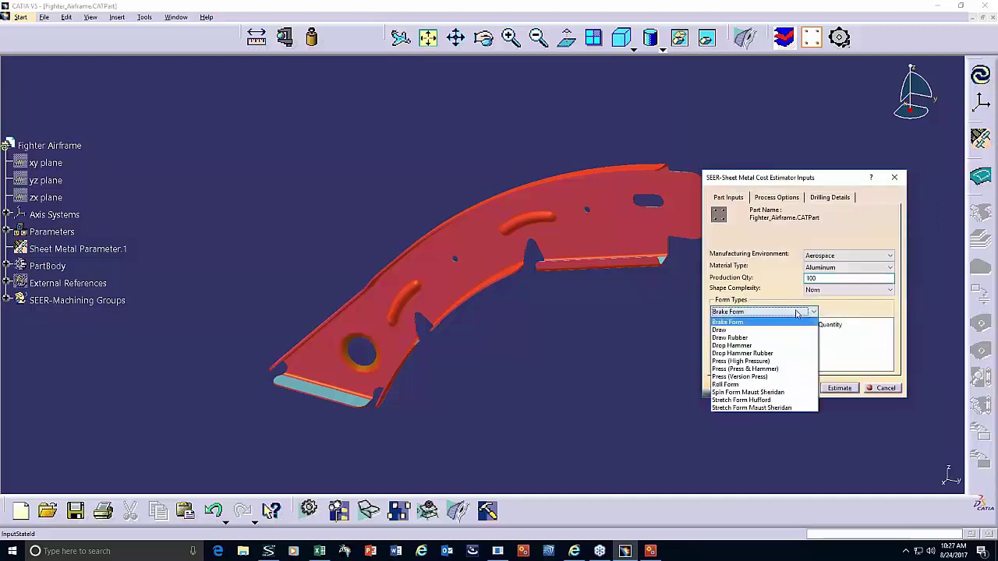
pyautogui.click(749, 362)
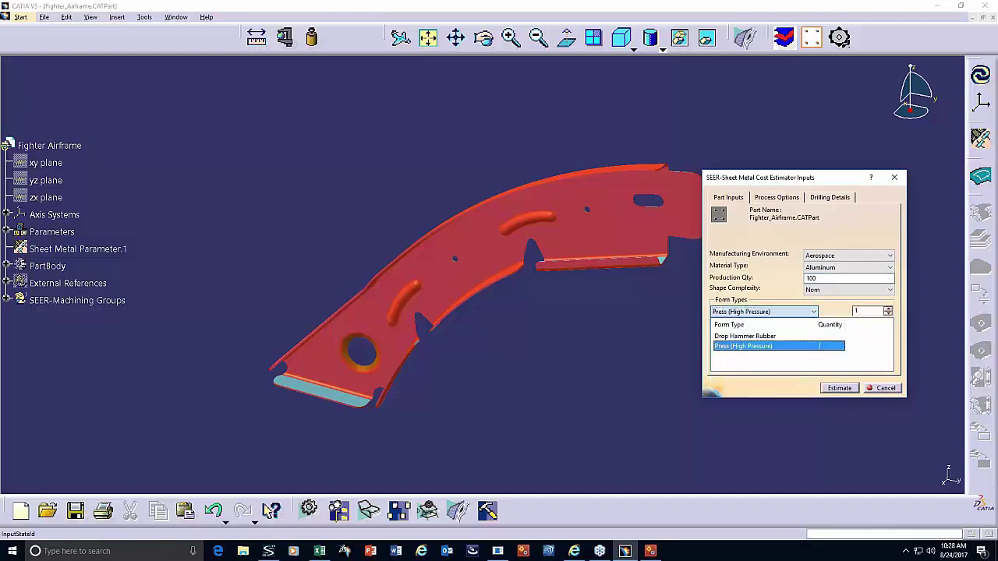
# - Remove the Drop Hammer Rubber form type and rerun the estimate, totalling 74.68
pyautogui.click(764, 336)
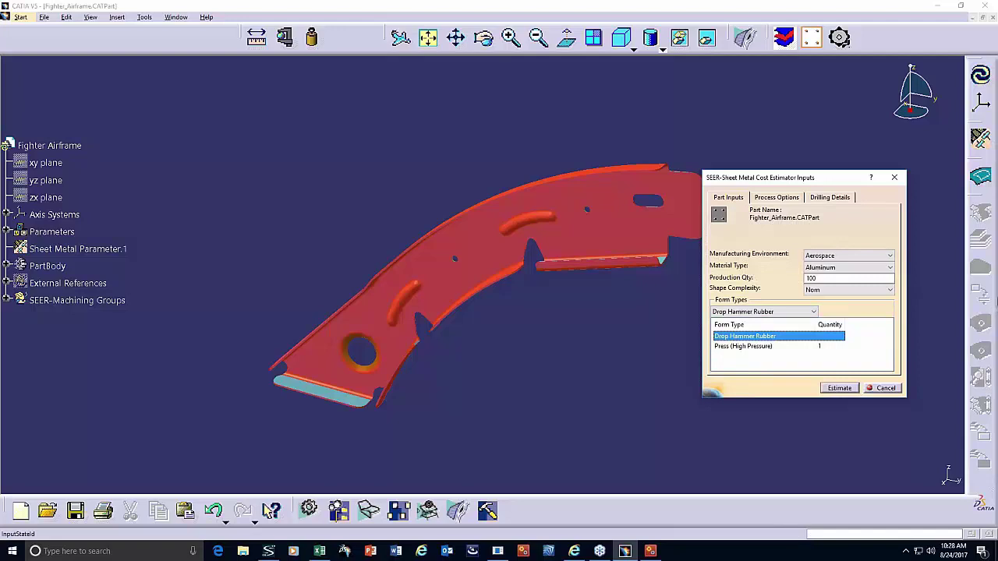
pyautogui.rightClick(817, 337)
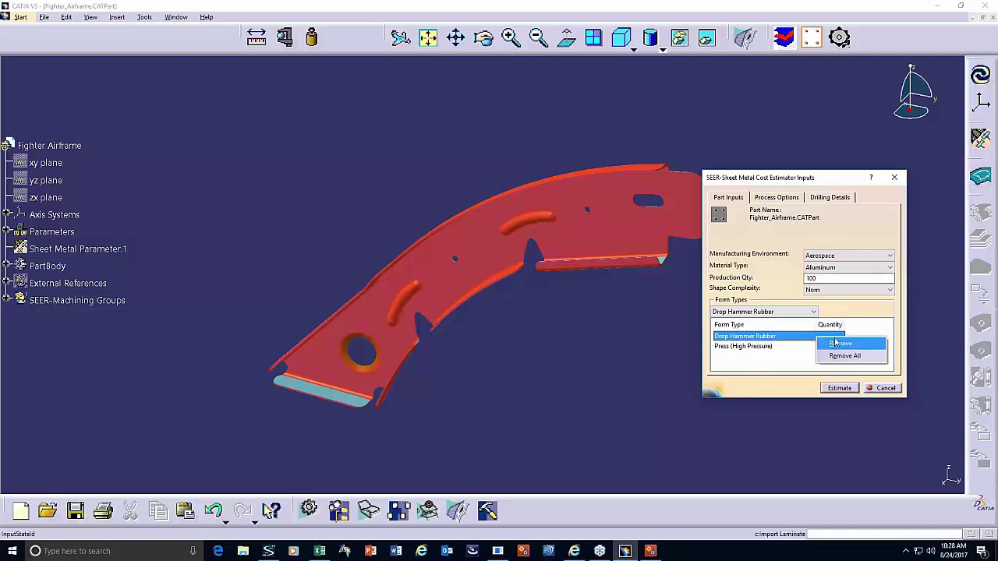
pyautogui.click(836, 343)
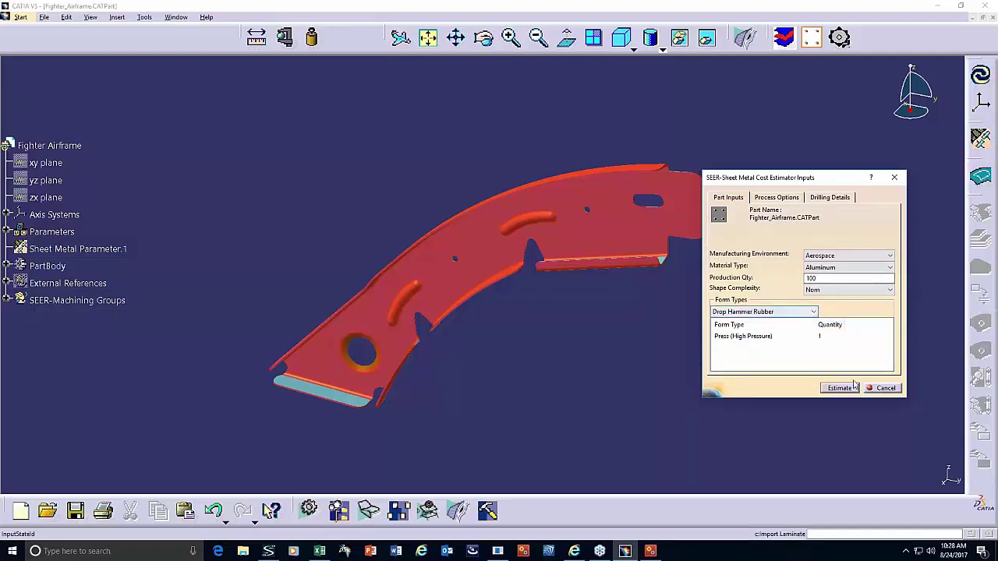
pyautogui.click(845, 389)
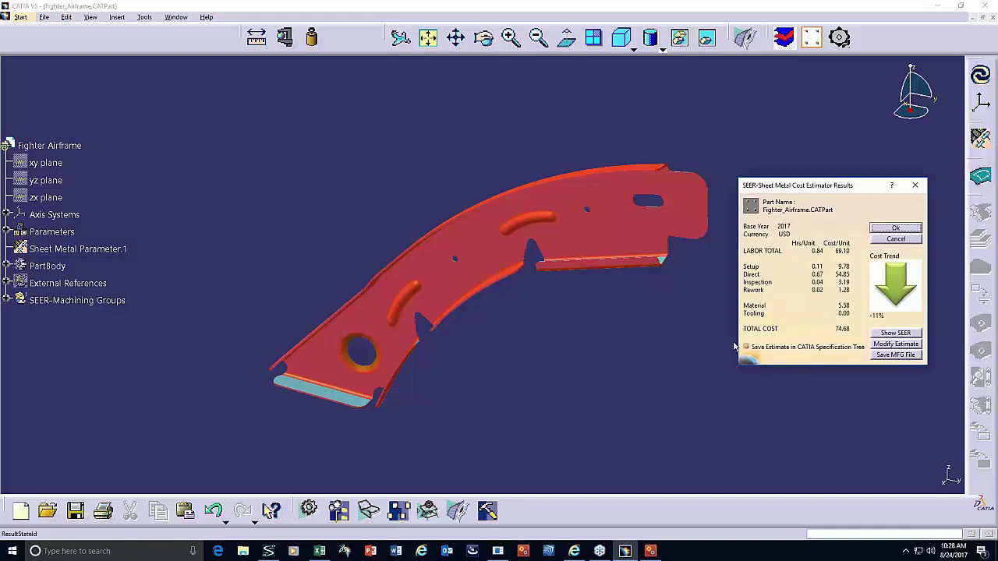
# - Show the estimate in SEER-MFG, maximized, with 1.1 Sheet Metal's Process Specific inputs displayed
pyautogui.click(898, 334)
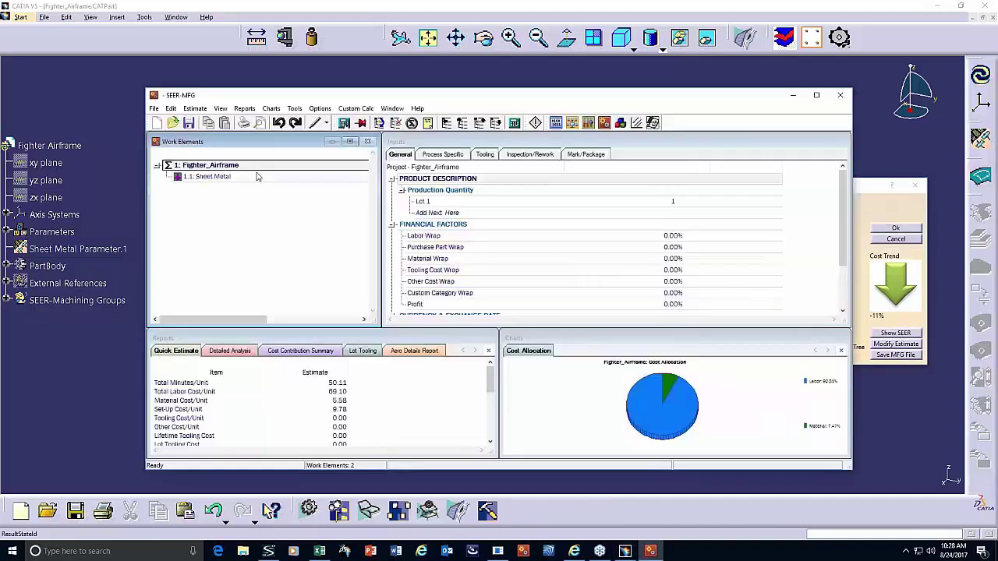
pyautogui.click(256, 179)
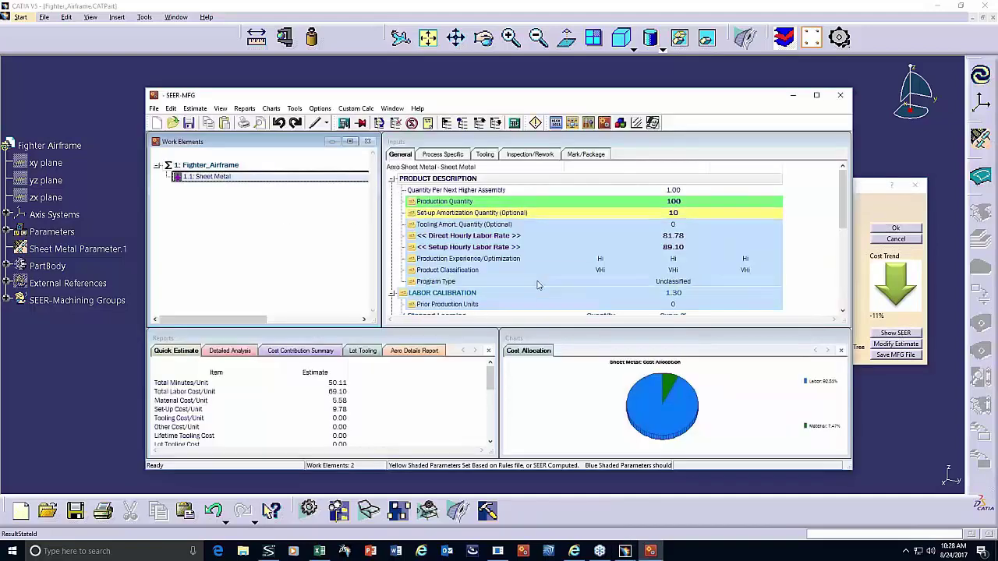
pyautogui.click(816, 96)
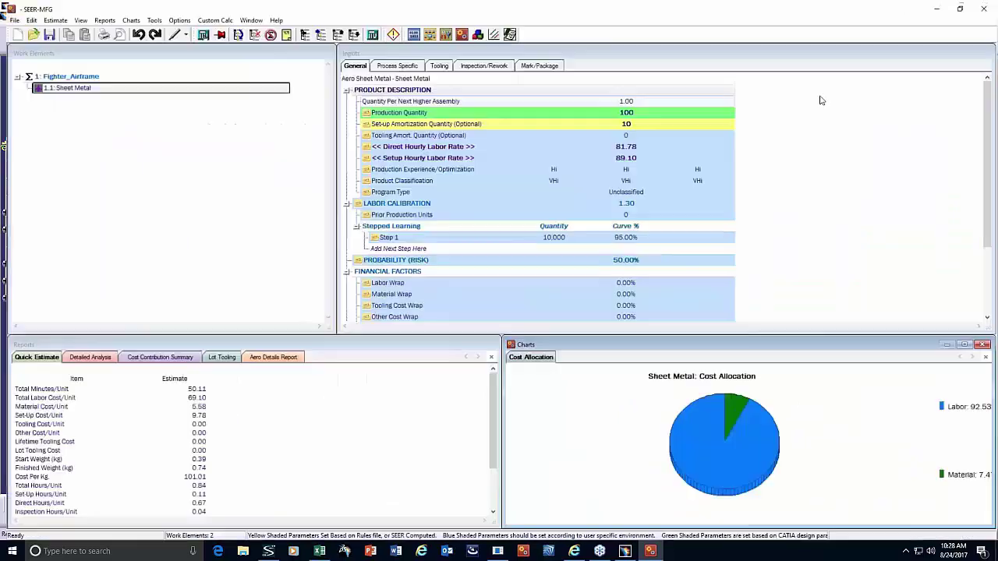
pyautogui.click(392, 63)
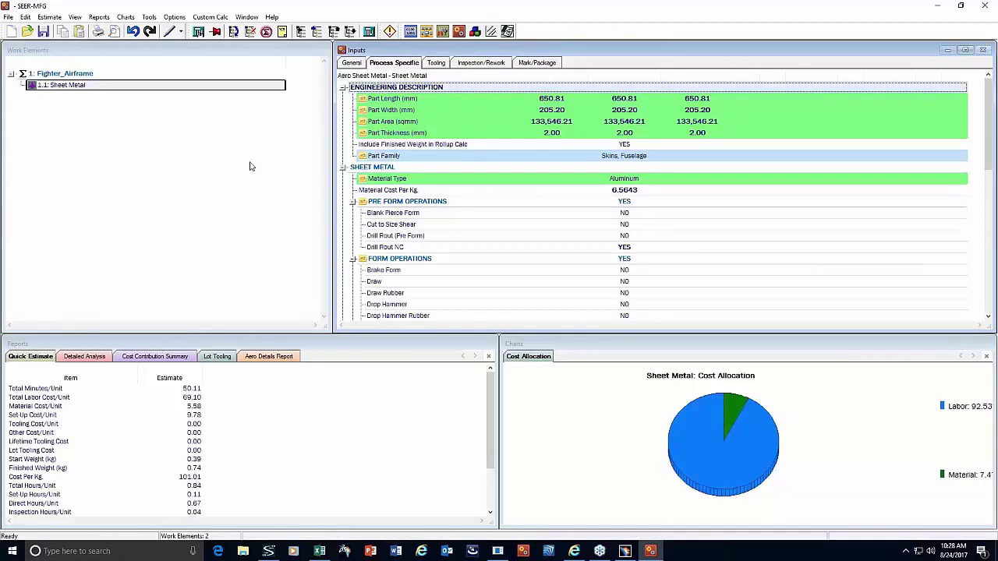
# - Minimize SEER-MFG, close the estimator results, and collapse the SEER-Machining Groups in the tree
pyautogui.click(936, 8)
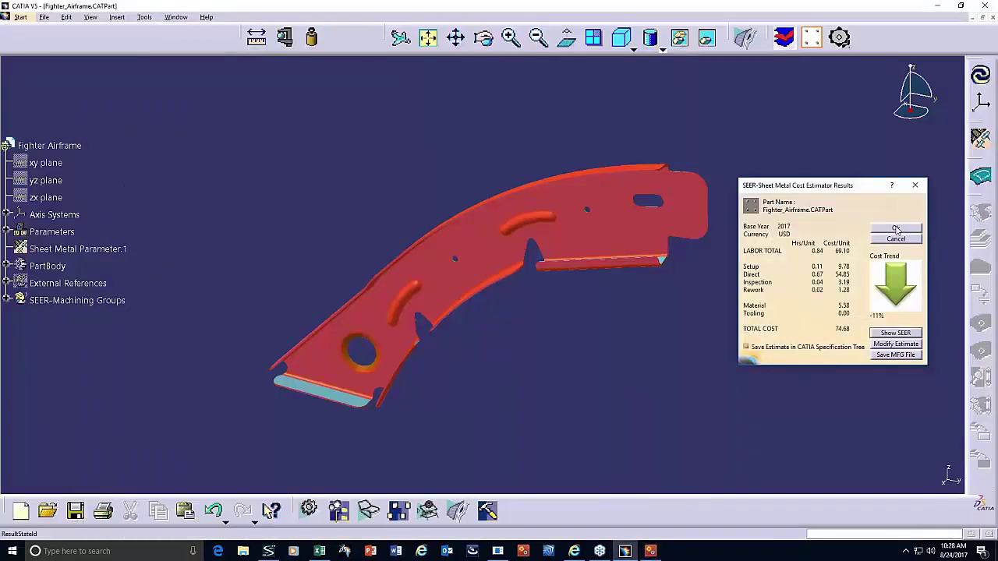
pyautogui.click(896, 228)
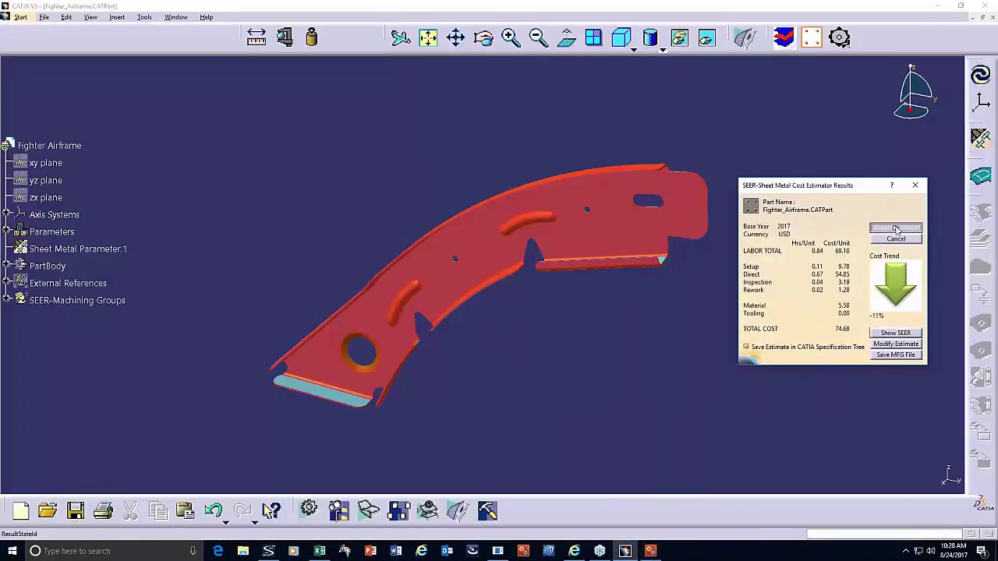
pyautogui.click(6, 300)
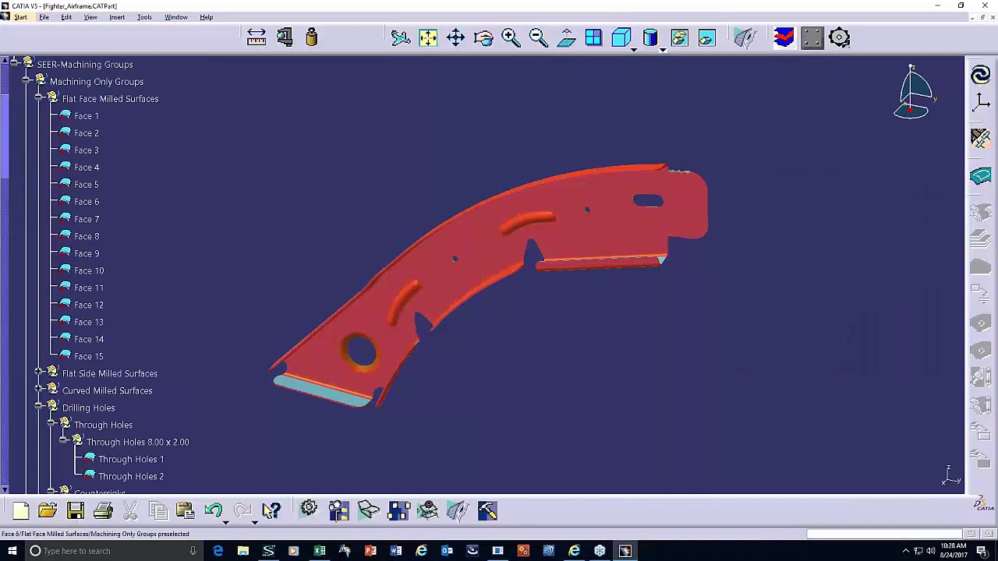
pyautogui.click(39, 98)
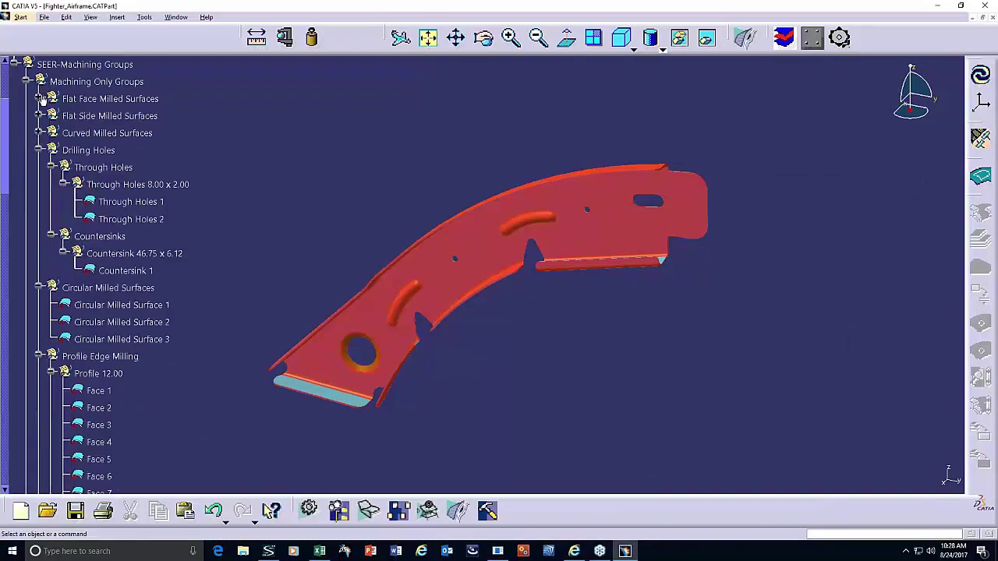
pyautogui.click(15, 65)
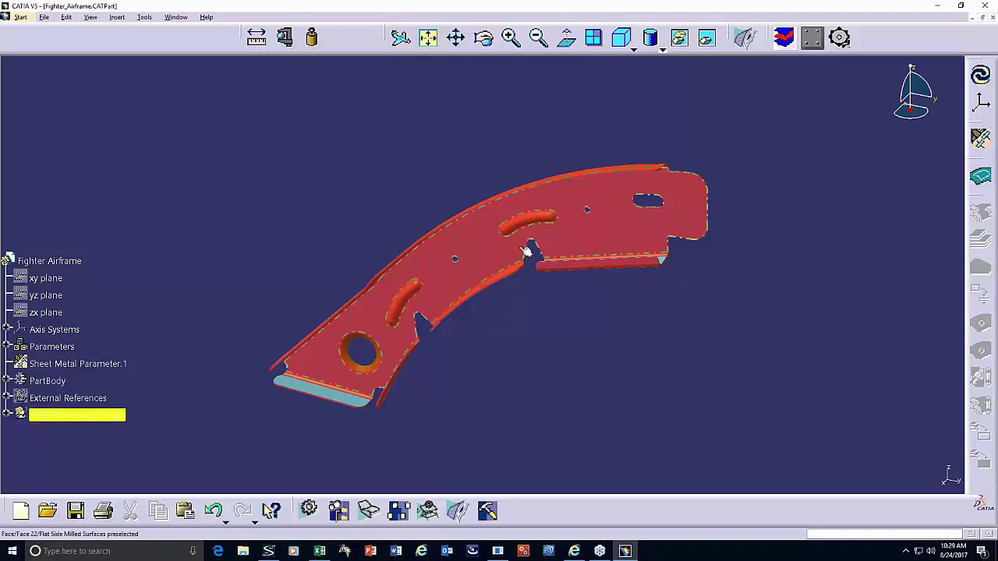
pyautogui.scroll(-2, 195, 180)
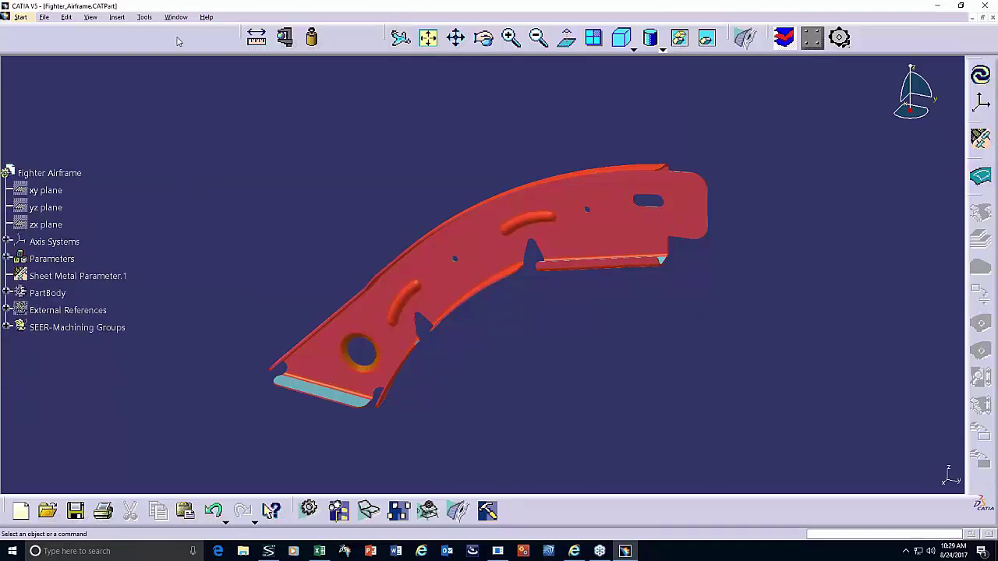
# - Switch to Aircraft Rib.CATPart, measure its middle face (0.014 m²), and launch the SEER machining estimator
pyautogui.click(181, 17)
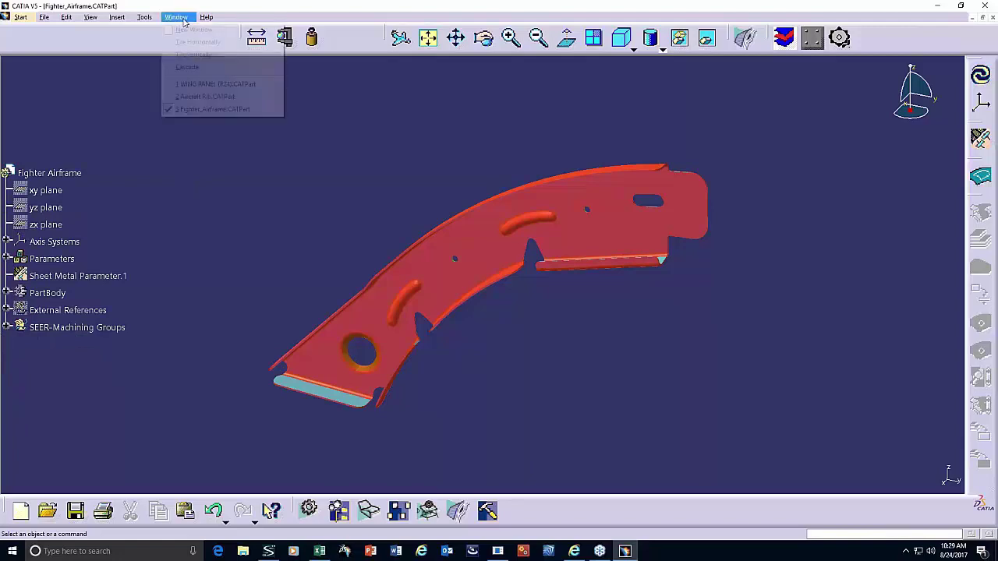
pyautogui.click(228, 97)
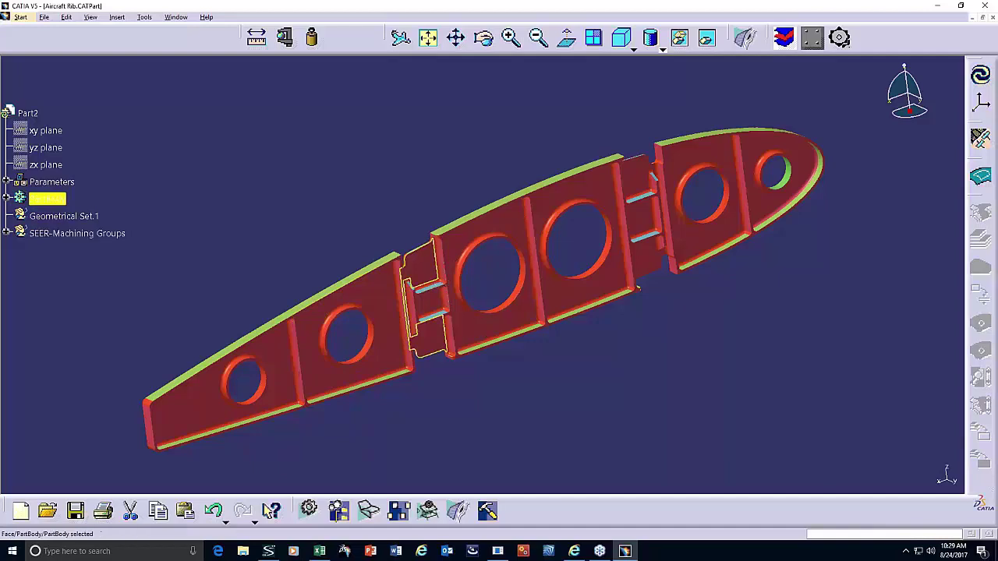
pyautogui.click(461, 248)
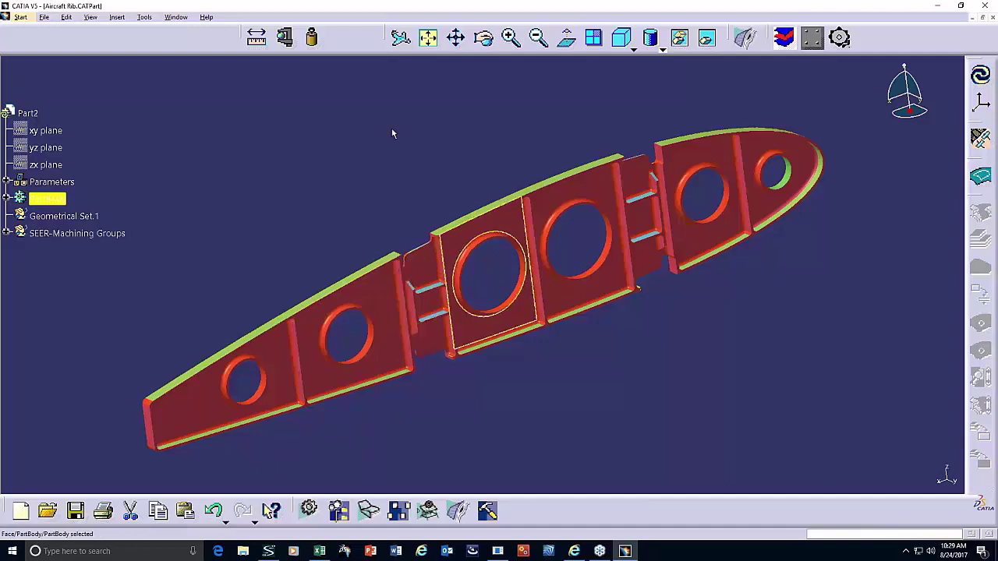
pyautogui.click(286, 36)
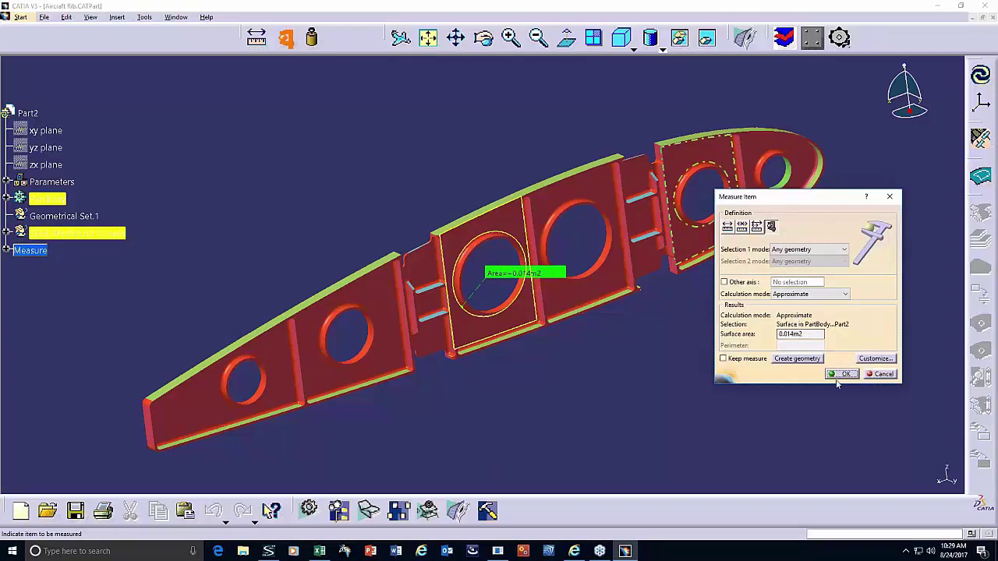
pyautogui.click(846, 375)
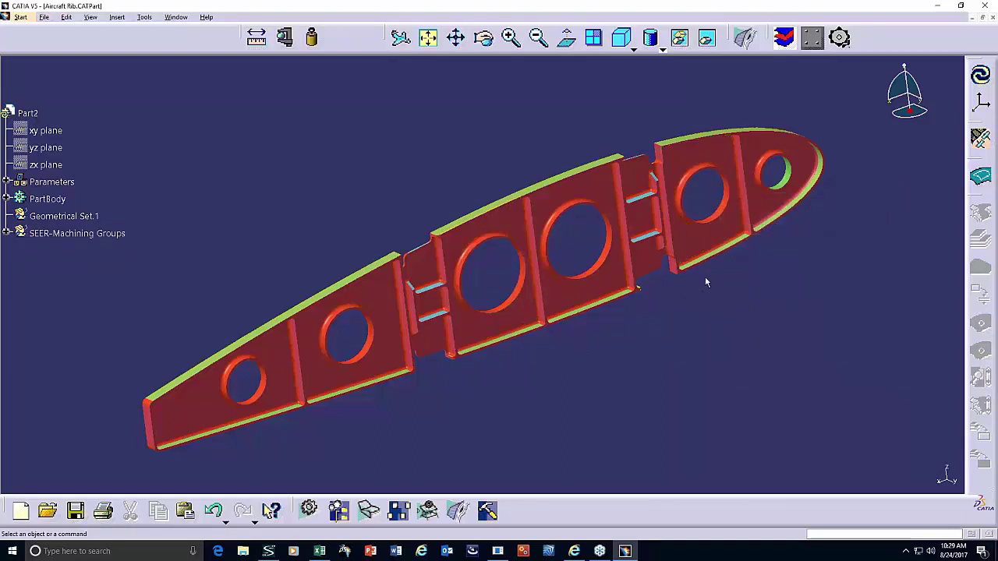
pyautogui.click(840, 38)
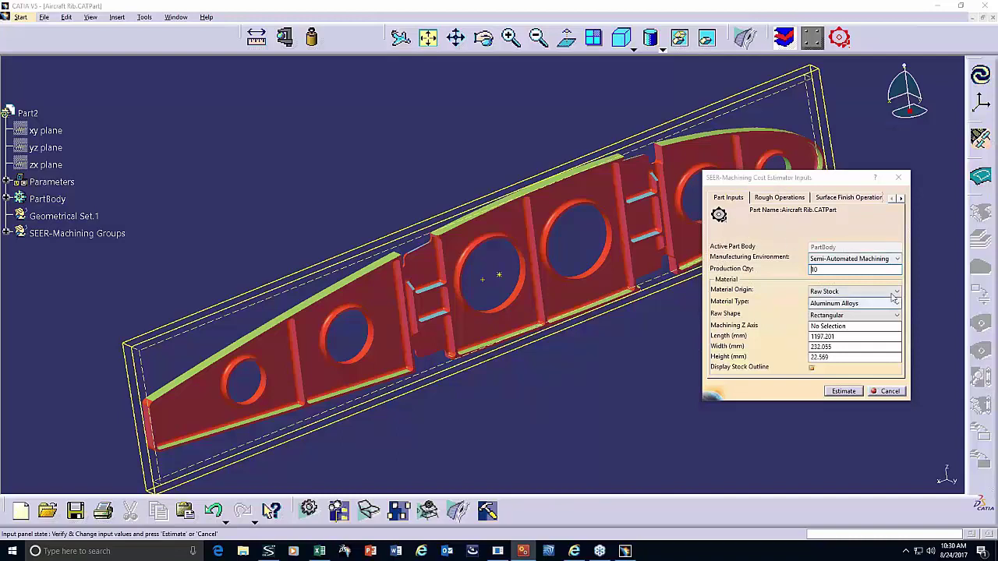
# - Keep Semi-Automated Machining and Raw Stock, then review rough operations removing 5270126.5 mm3
pyautogui.click(895, 259)
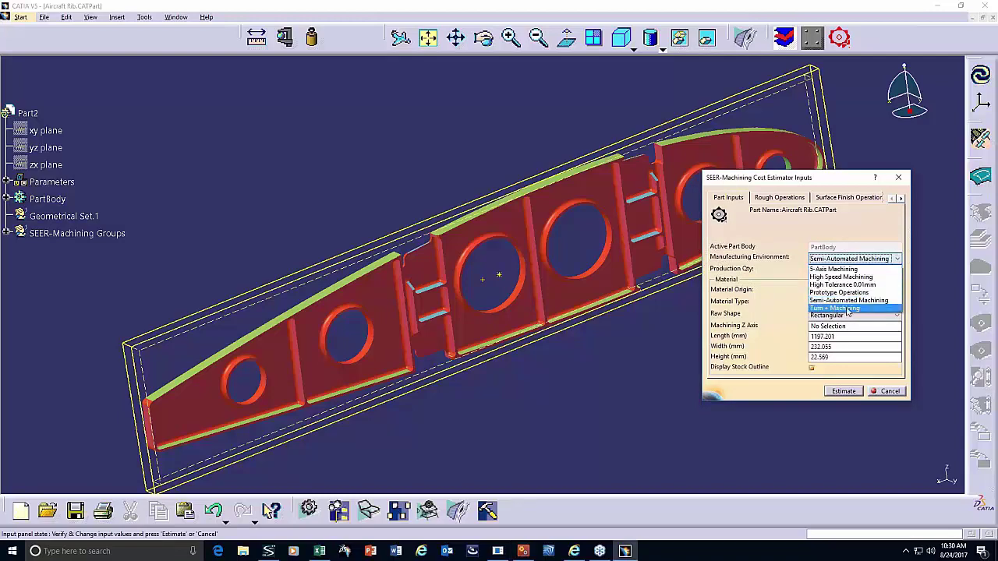
pyautogui.click(844, 300)
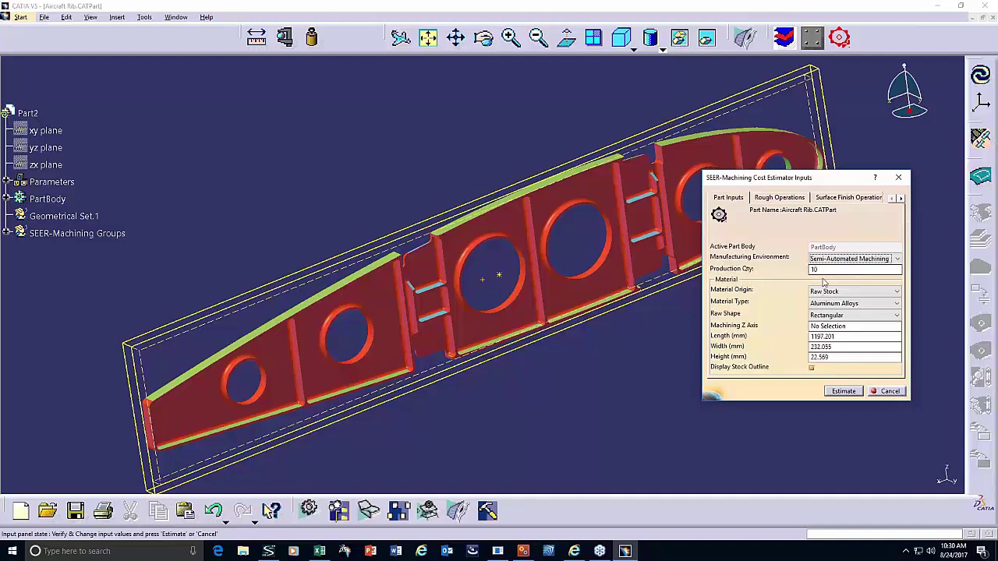
pyautogui.click(897, 292)
pyautogui.click(897, 291)
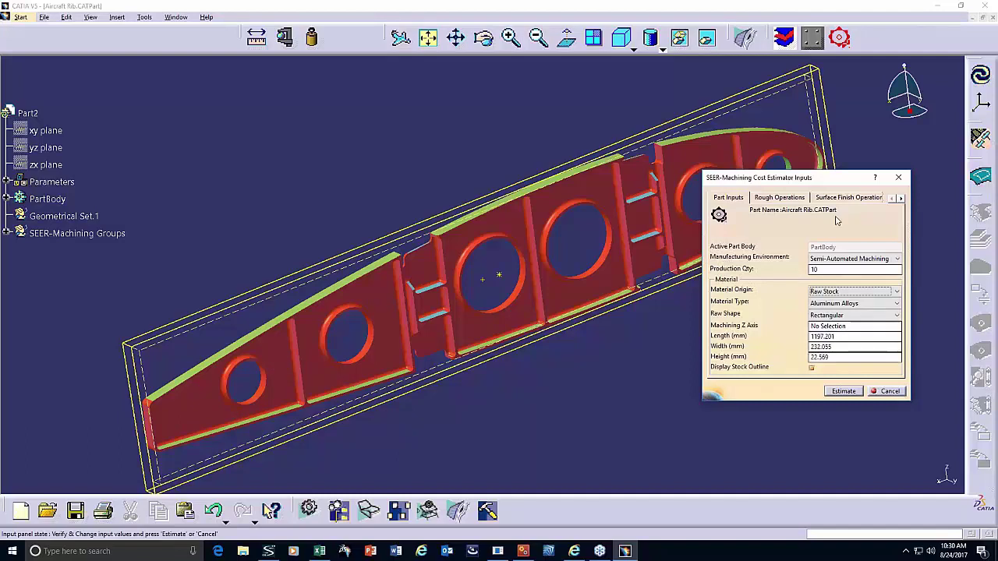
pyautogui.click(784, 198)
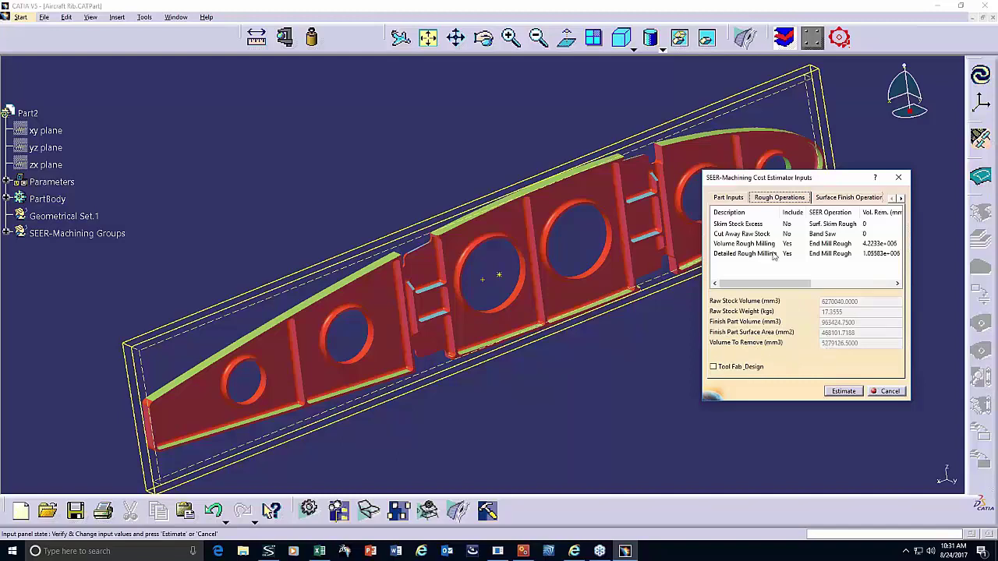
# - Review the surface finish operations and the Flat Face Milled Surfaces group's faces at 0.2540 tolerance
pyautogui.click(783, 228)
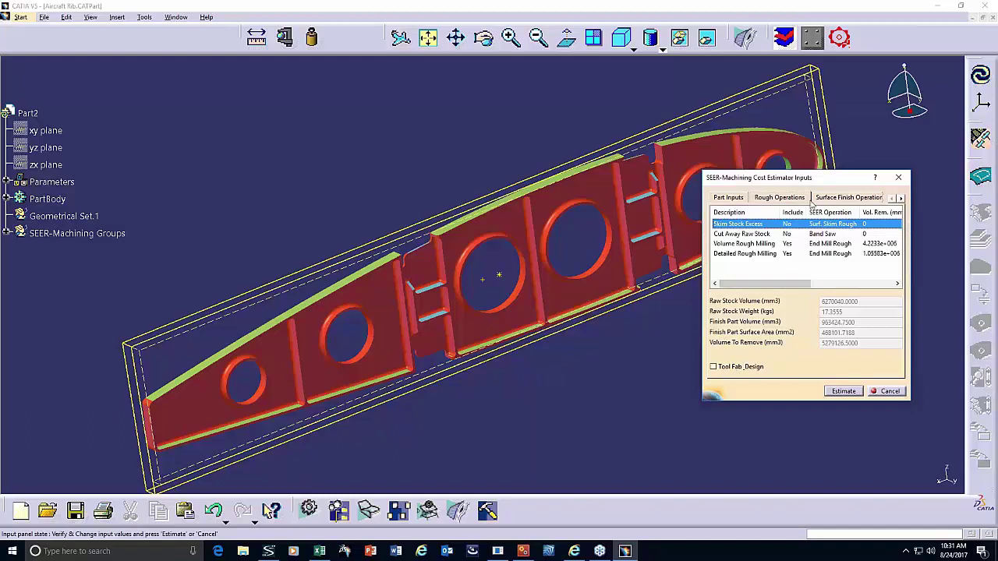
pyautogui.click(837, 198)
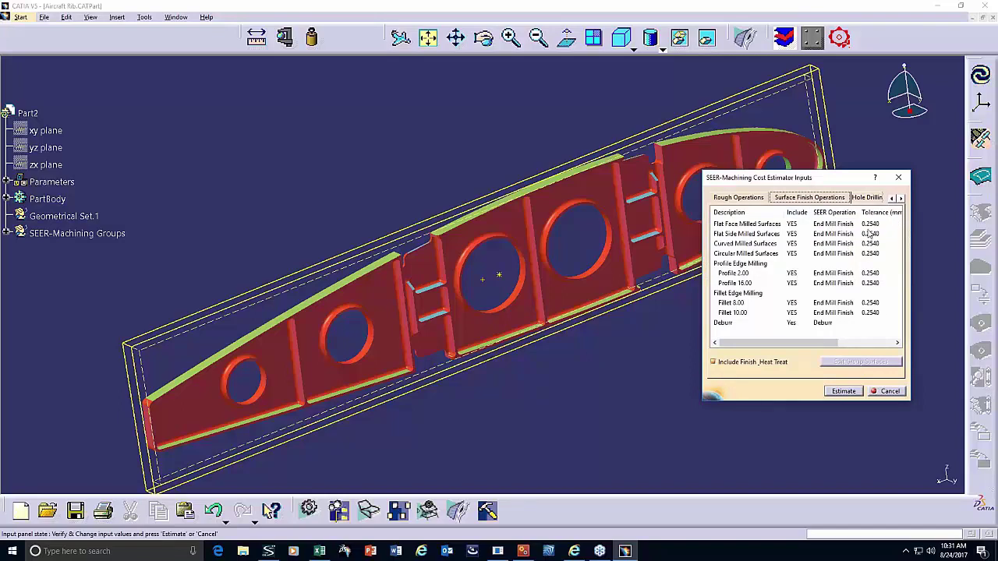
pyautogui.click(795, 224)
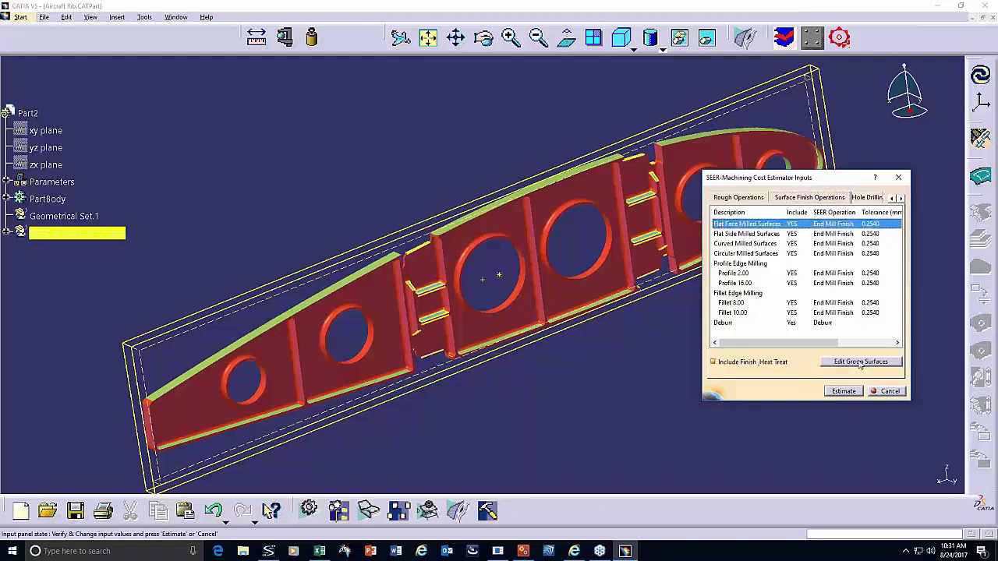
pyautogui.click(860, 363)
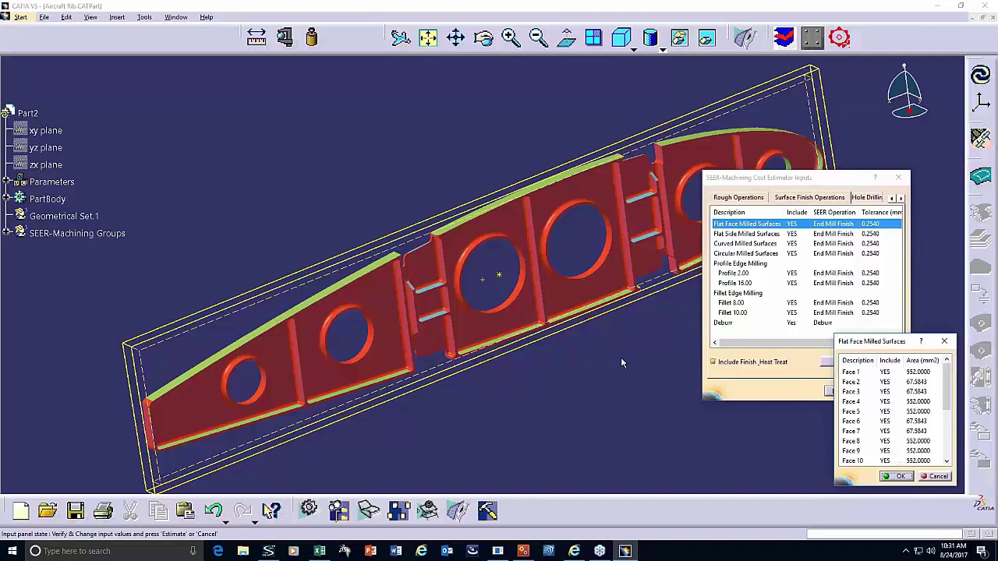
pyautogui.click(901, 477)
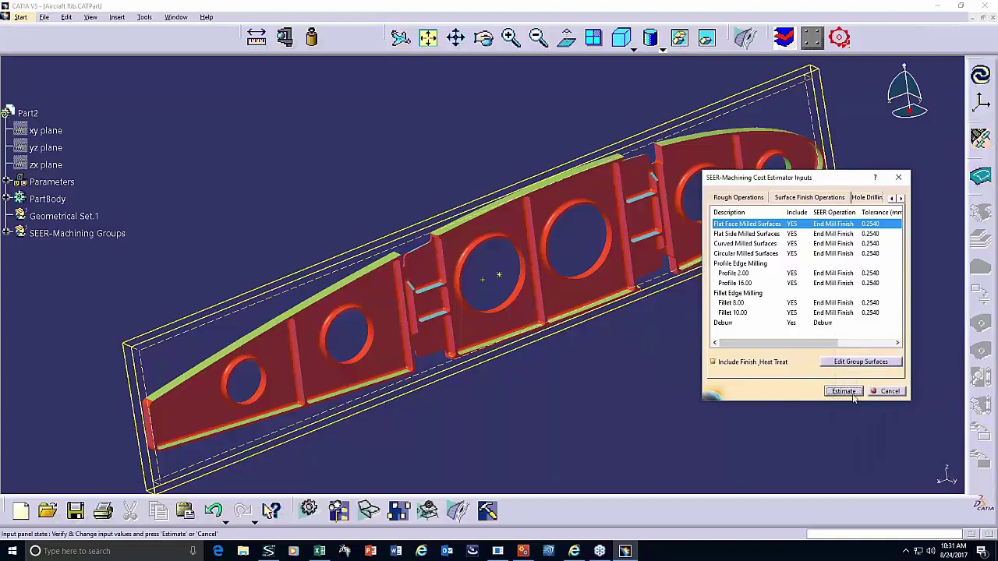
# - Run the Aircraft Rib machining estimate, giving labor 1389.52, material 111.94, total 1501.46 USD
pyautogui.click(845, 391)
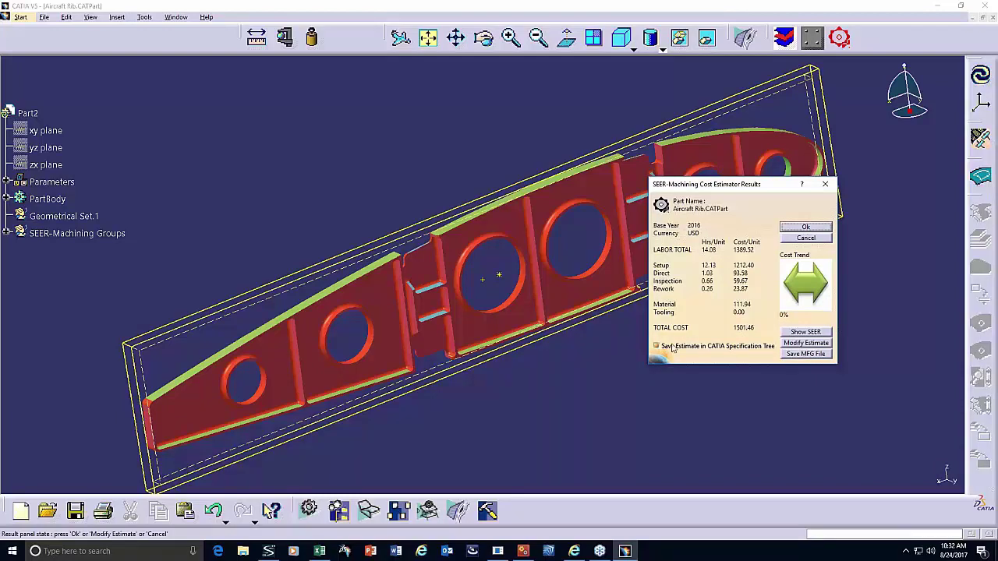
# - Open the Aircraft Rib estimate in SEER-MFG at 1.1.1 Machining Ops with machining details parameters hidden
pyautogui.click(805, 331)
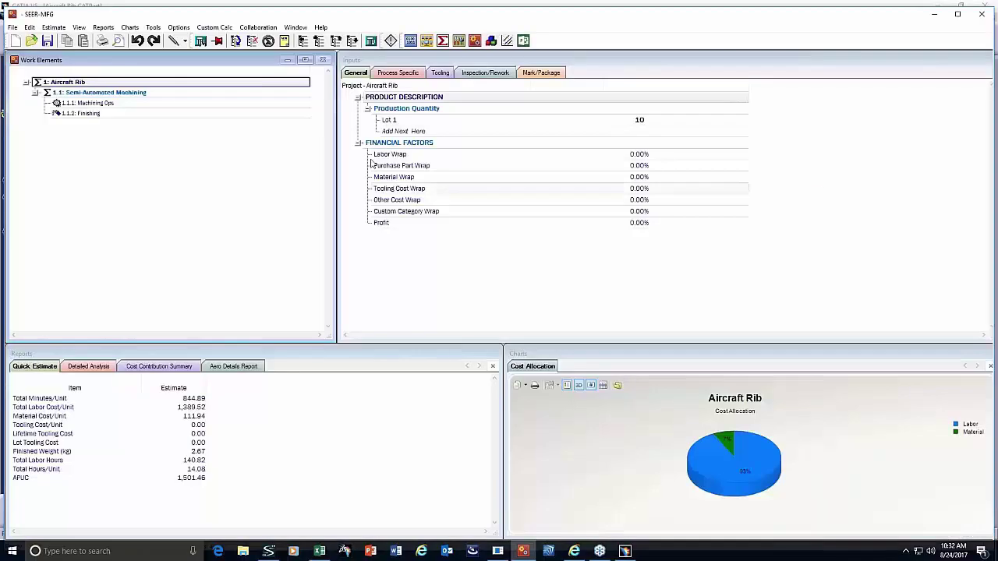
pyautogui.click(171, 103)
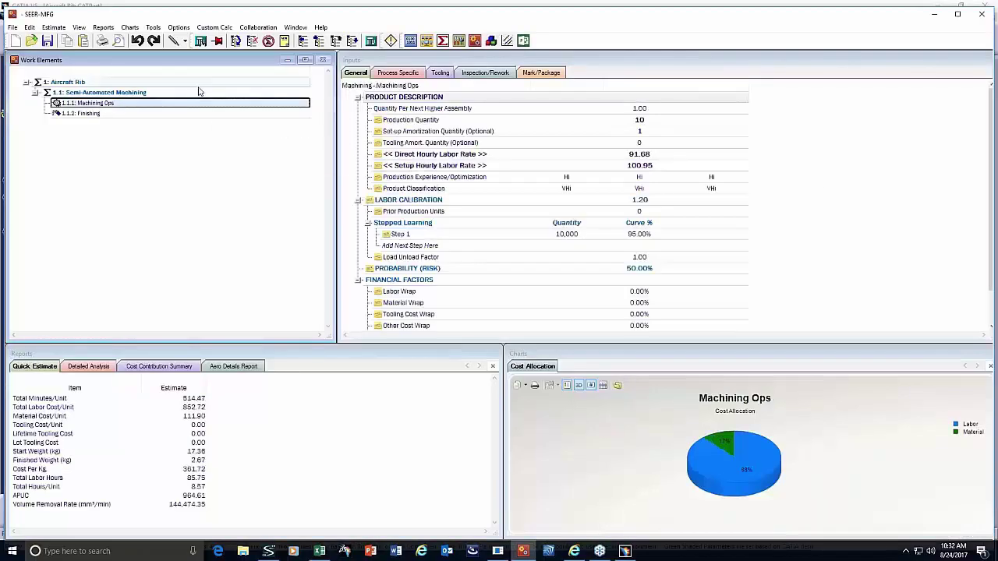
pyautogui.click(397, 72)
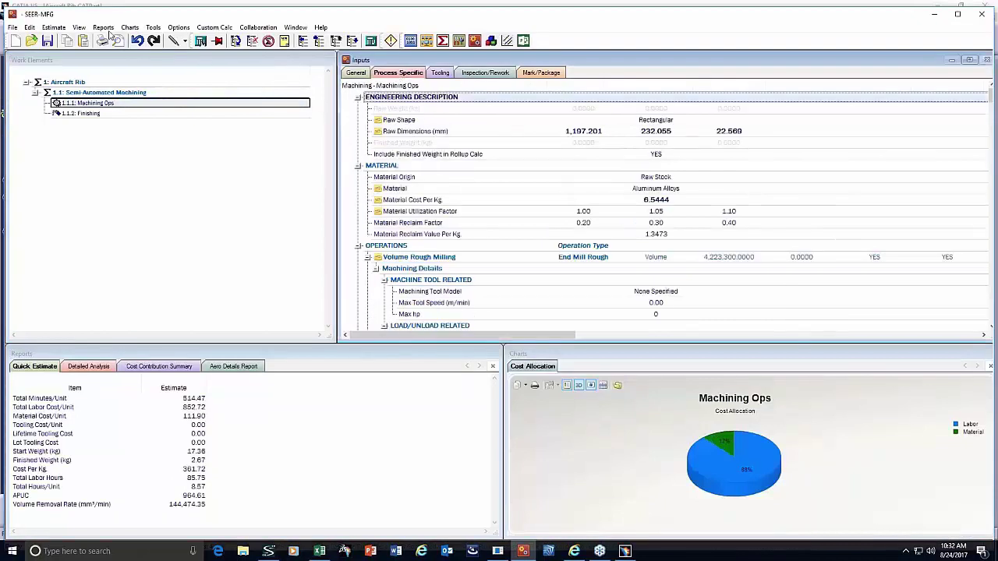
pyautogui.click(79, 28)
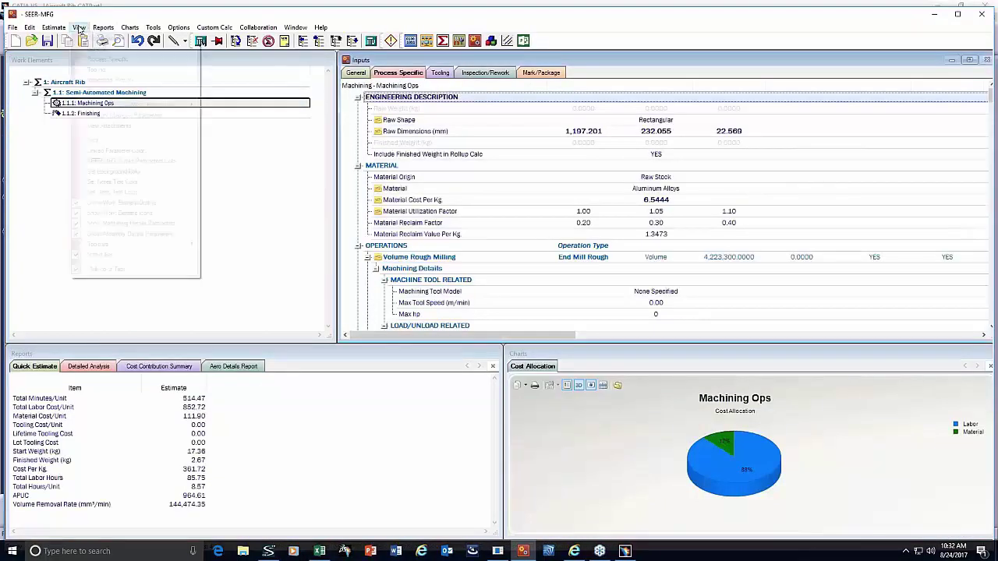
pyautogui.click(119, 224)
pyautogui.scroll(-4, 428, 114)
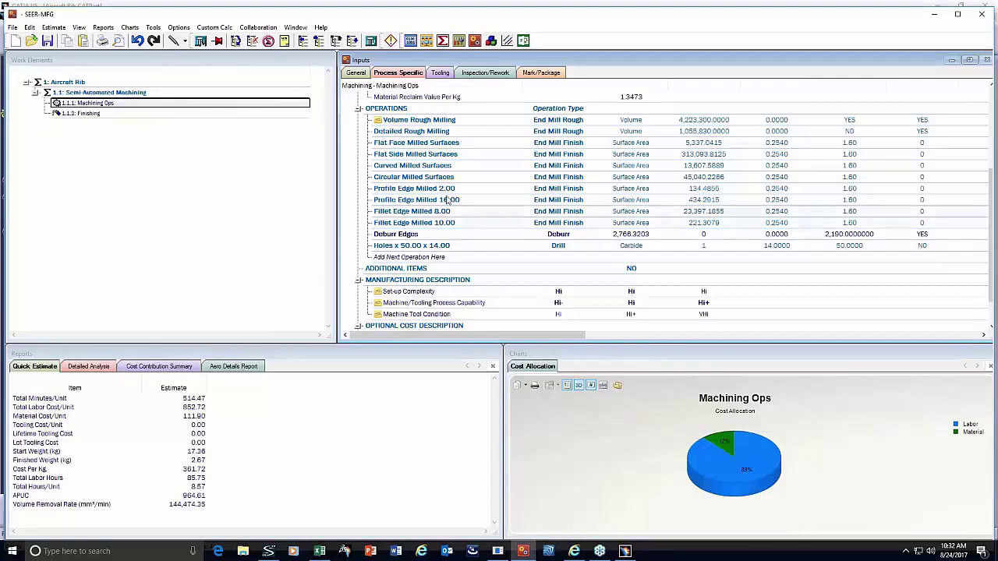
# - Browse the Machining Ops inspection/rework, mark and package, tooling, process-specific and general inputs
pyautogui.click(471, 75)
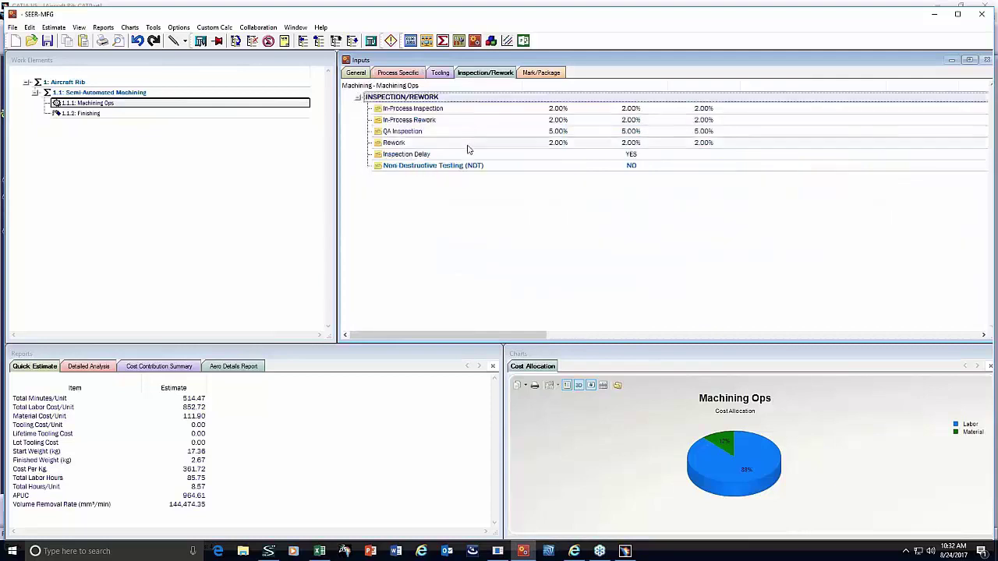
pyautogui.click(533, 76)
pyautogui.click(489, 77)
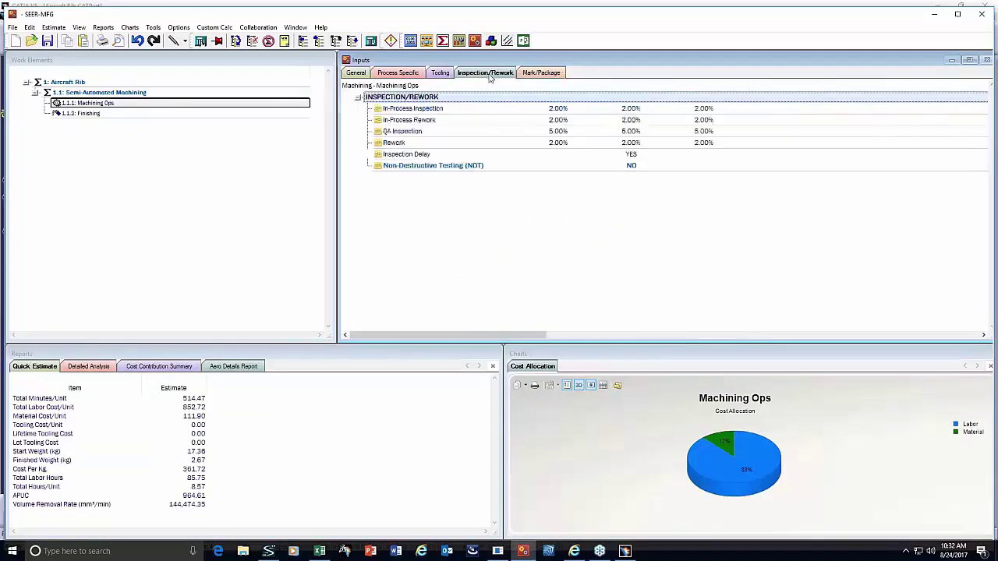
pyautogui.click(439, 74)
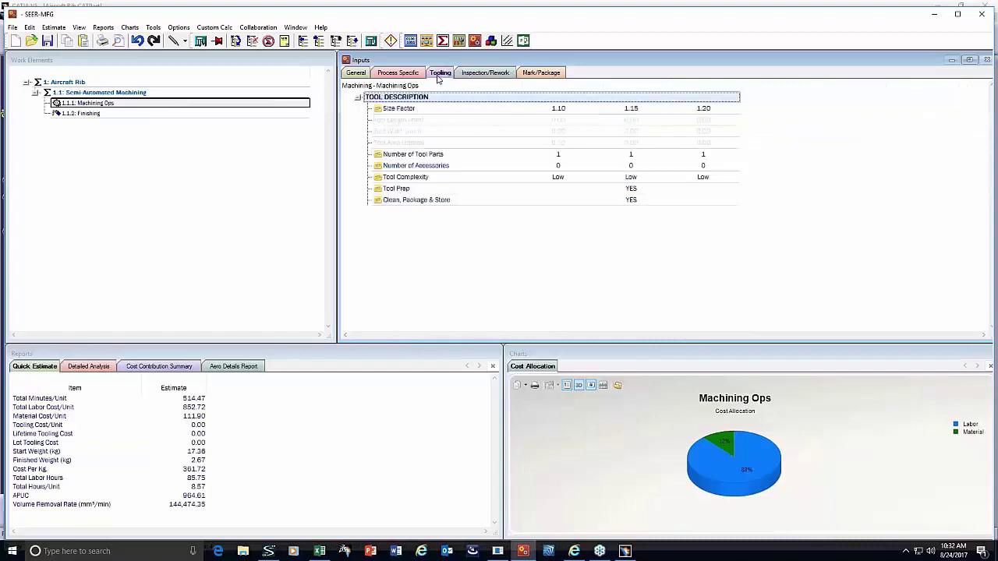
pyautogui.click(398, 74)
pyautogui.click(360, 74)
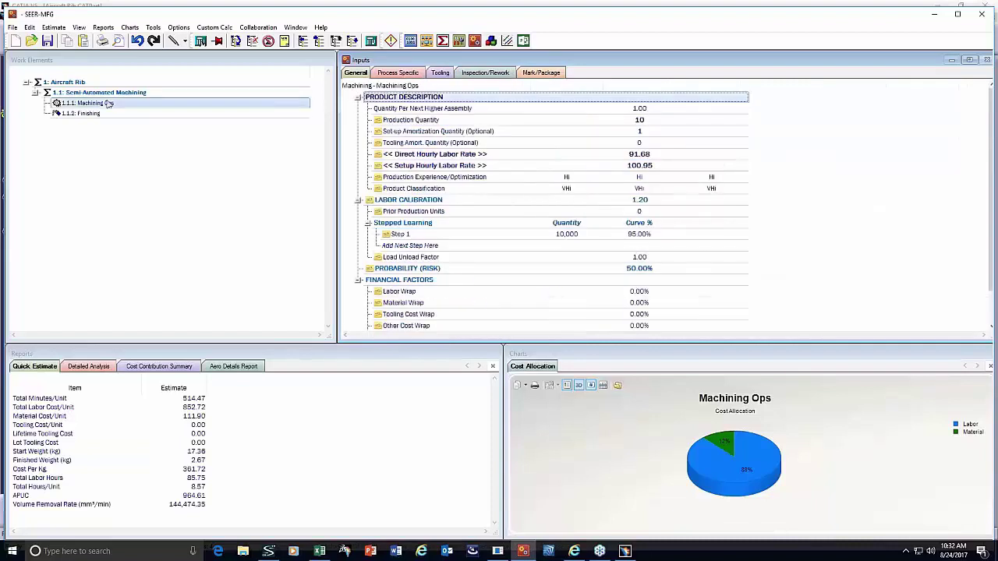
# - Scroll through the Machining Ops Detailed Analysis report, then minimize SEER-MFG
pyautogui.click(93, 367)
pyautogui.scroll(-10, 226, 395)
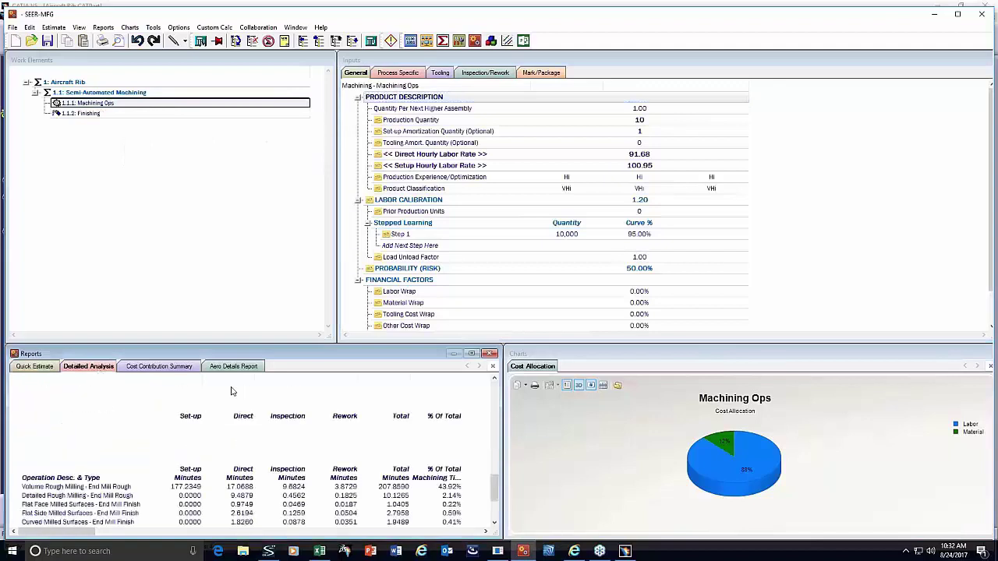
pyautogui.scroll(-5, 231, 389)
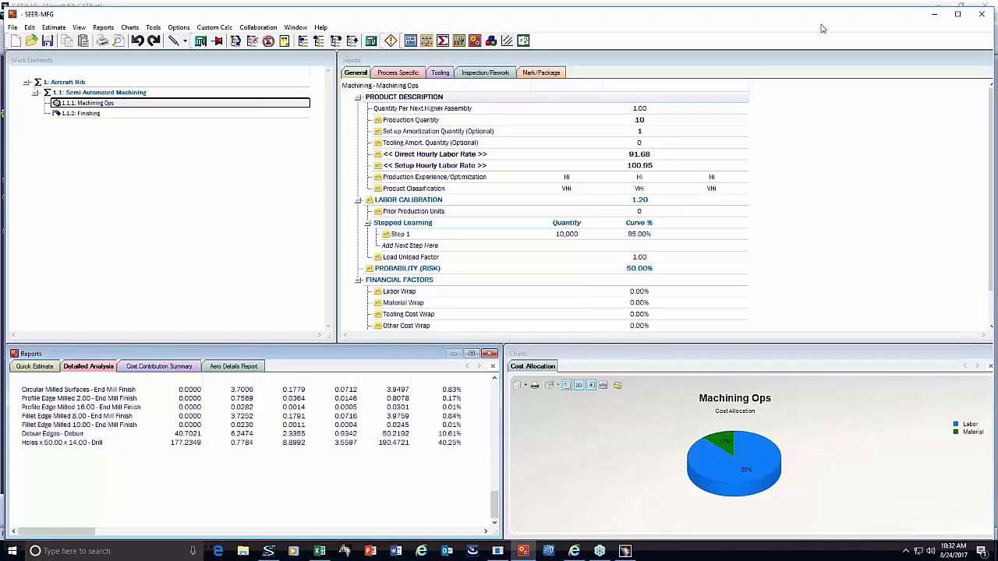
pyautogui.click(935, 14)
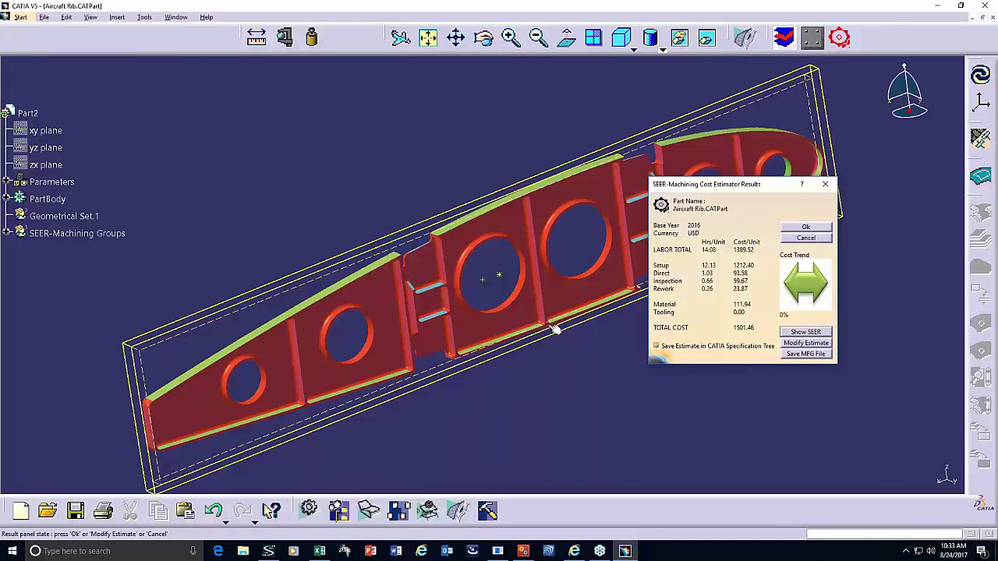
pyautogui.click(807, 229)
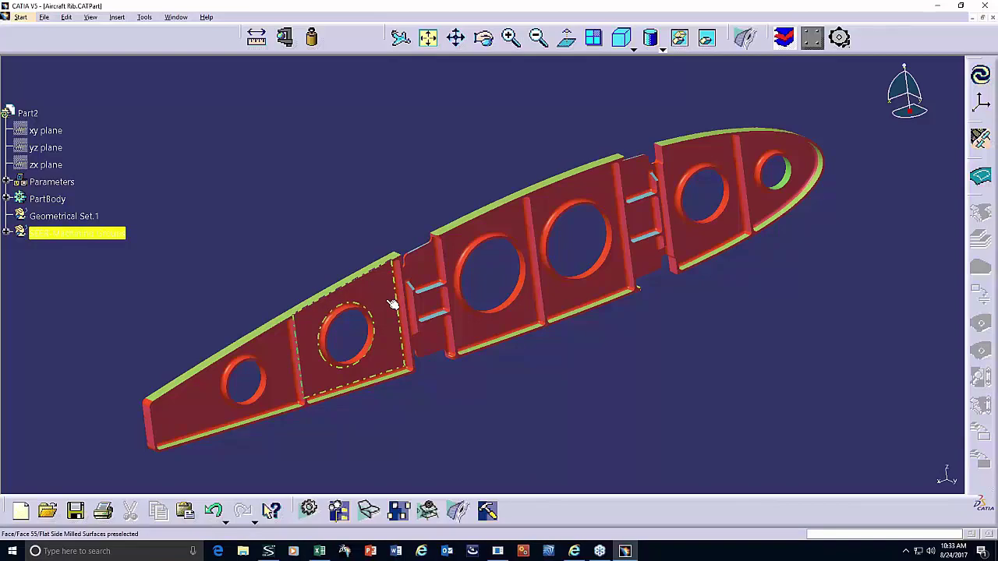
# - In the SEER-3D Environment Editor workbook, check Maximum Drill Hole Dia (C22) and Lapping Operator Attendance Percent (C38)
pyautogui.click(318, 553)
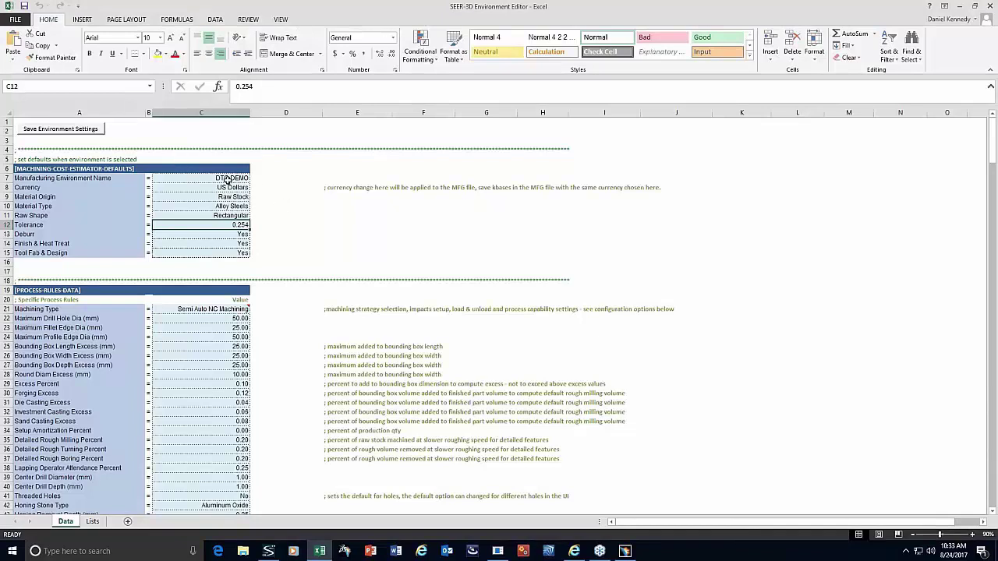
pyautogui.scroll(-2, 315, 244)
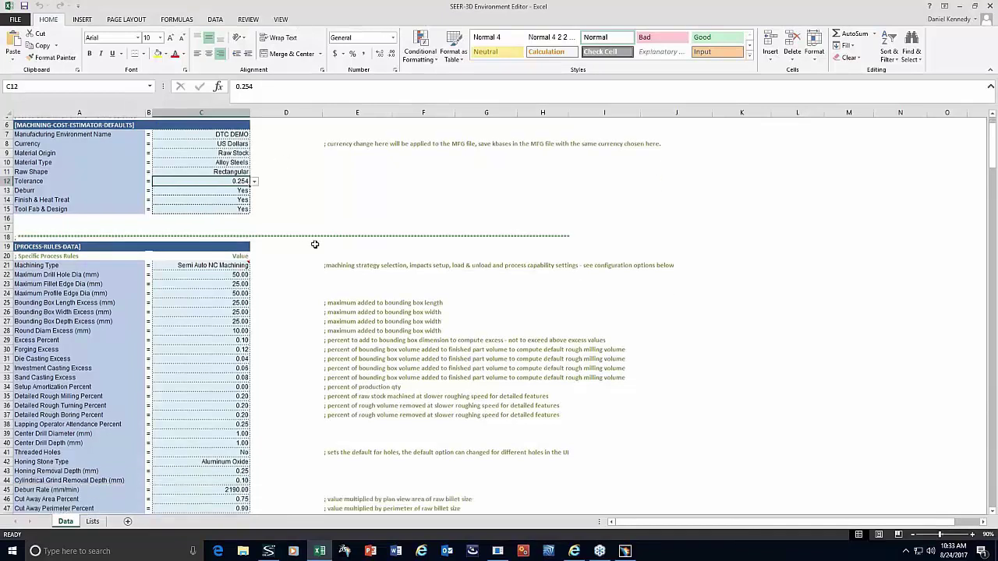
pyautogui.scroll(-3, 315, 244)
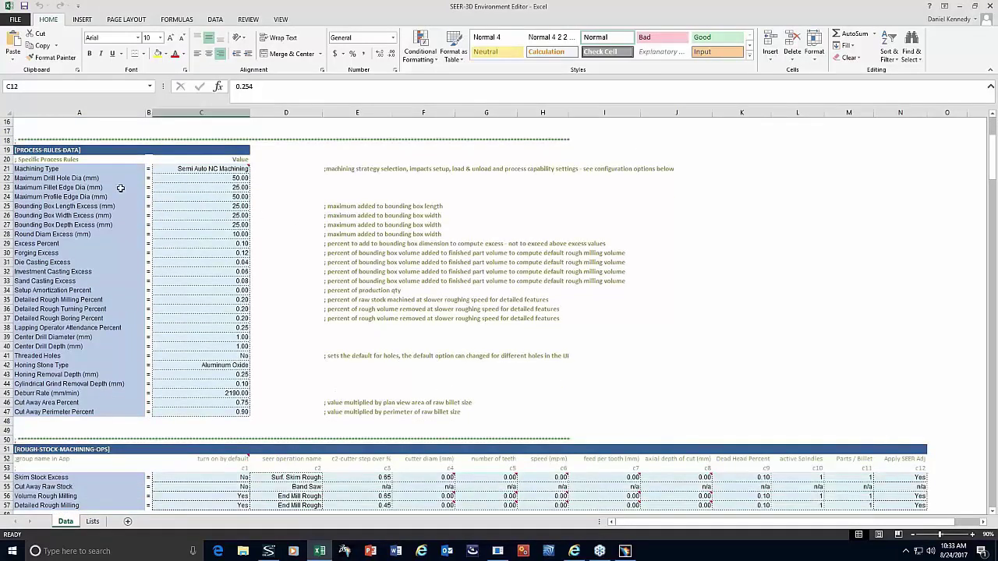
pyautogui.click(214, 177)
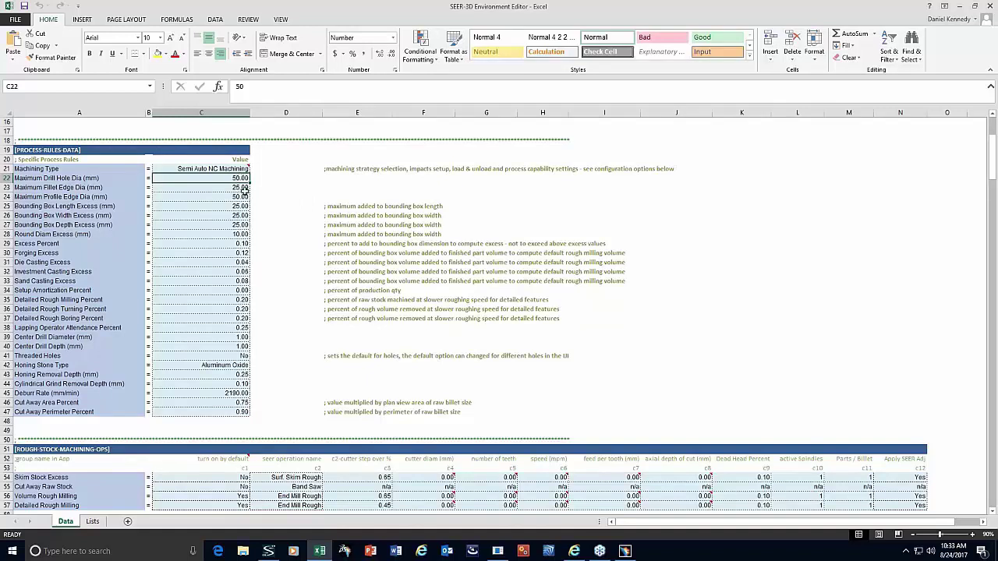
pyautogui.click(241, 327)
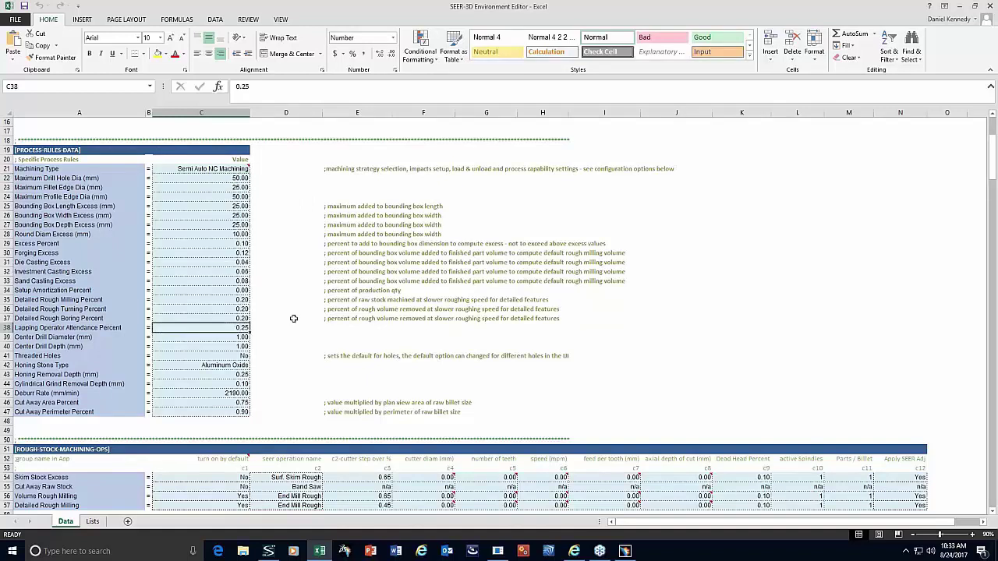
pyautogui.scroll(-7, 290, 316)
pyautogui.scroll(-2, 280, 333)
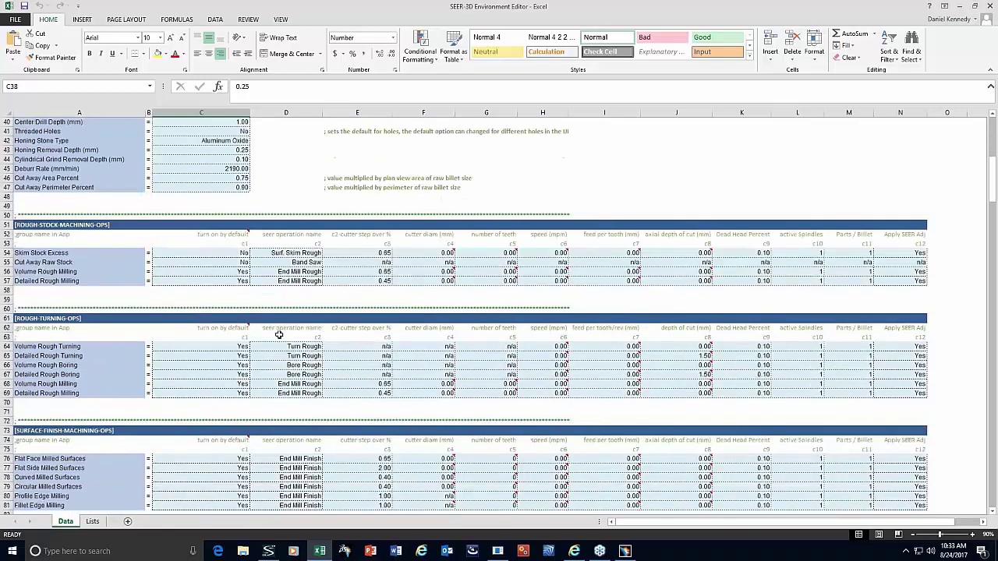
pyautogui.scroll(-1, 278, 336)
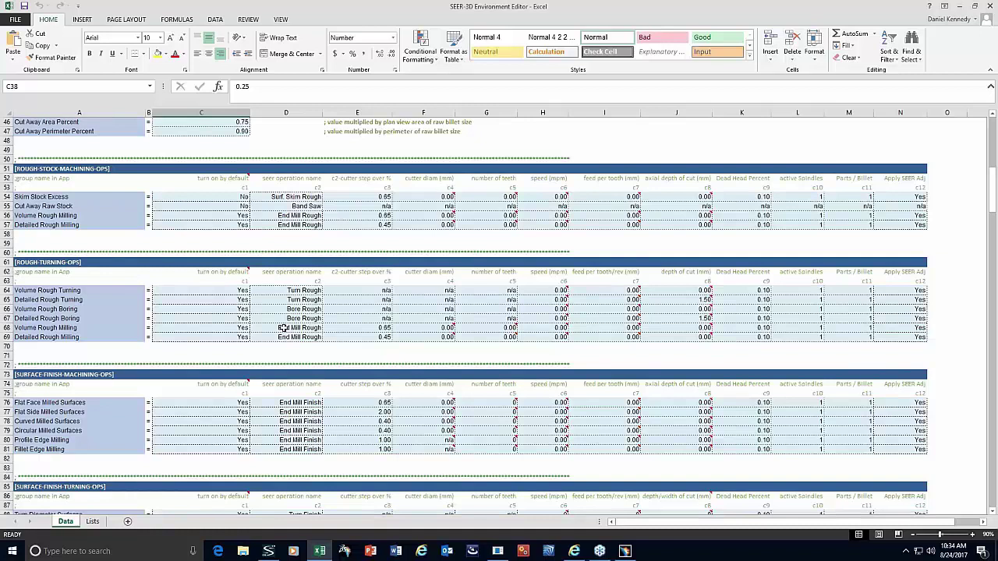
pyautogui.scroll(-1, 284, 328)
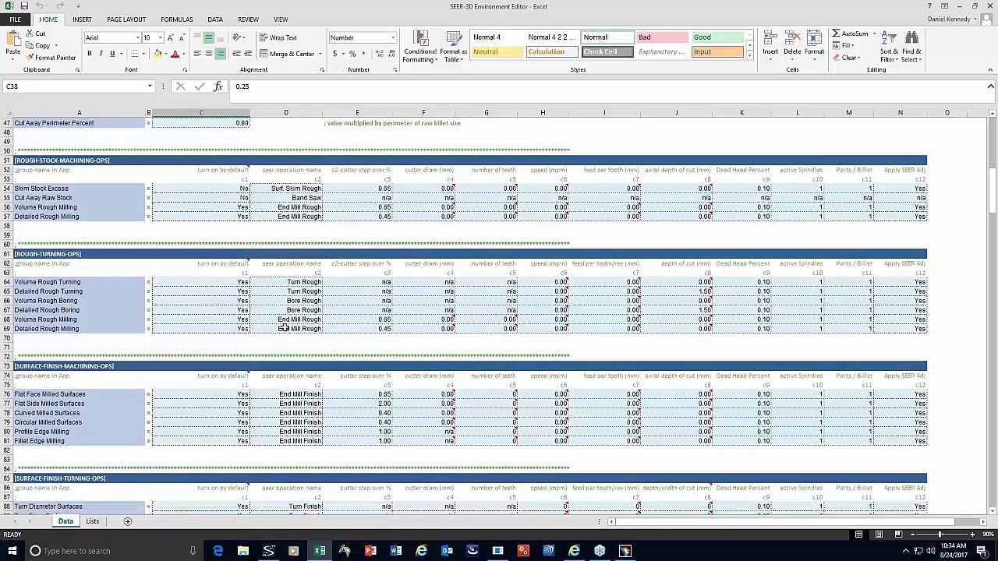
pyautogui.scroll(-2, 284, 328)
pyautogui.scroll(-20, 291, 322)
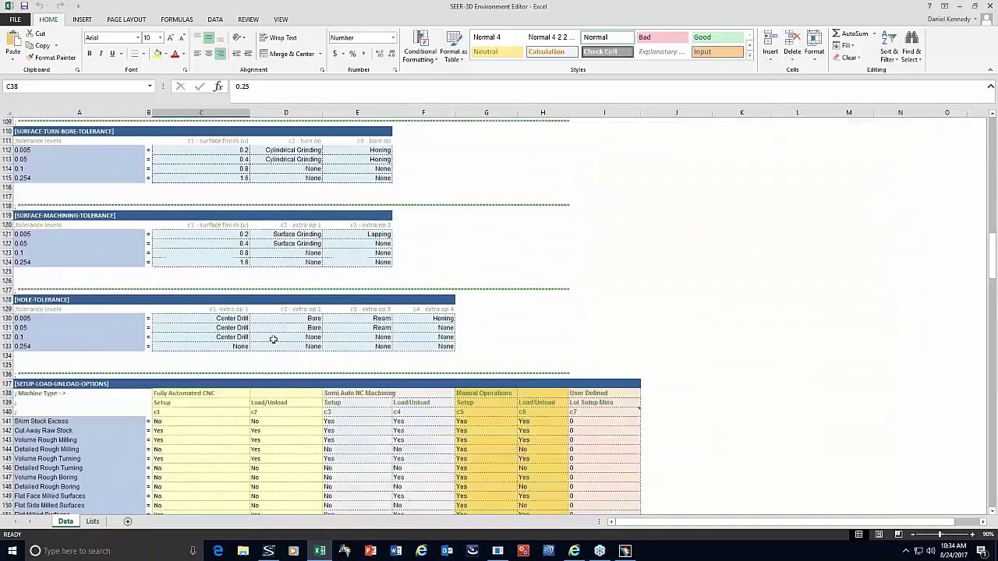
pyautogui.scroll(-14, 261, 359)
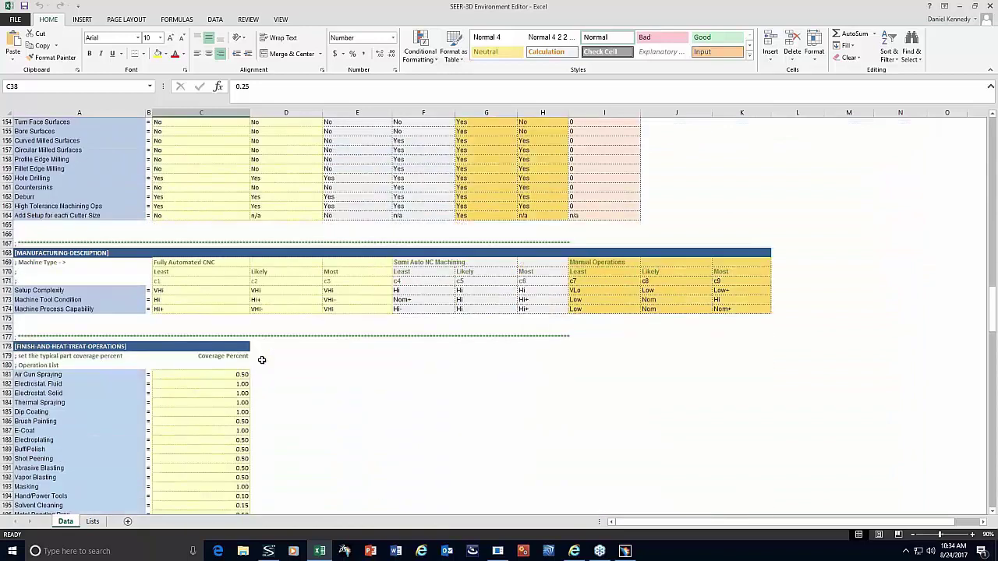
pyautogui.scroll(-20, 263, 357)
pyautogui.scroll(-17, 252, 378)
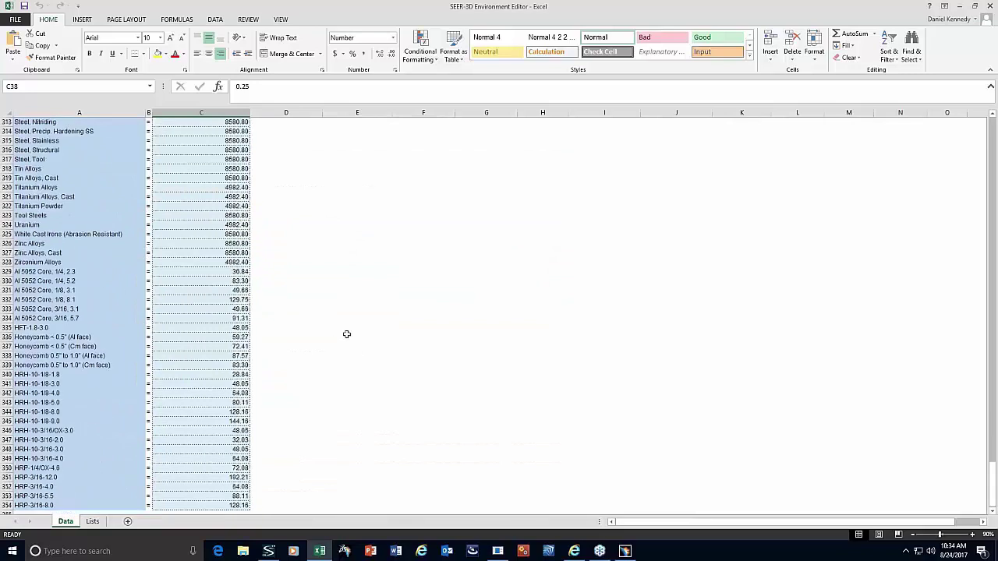
pyautogui.click(961, 8)
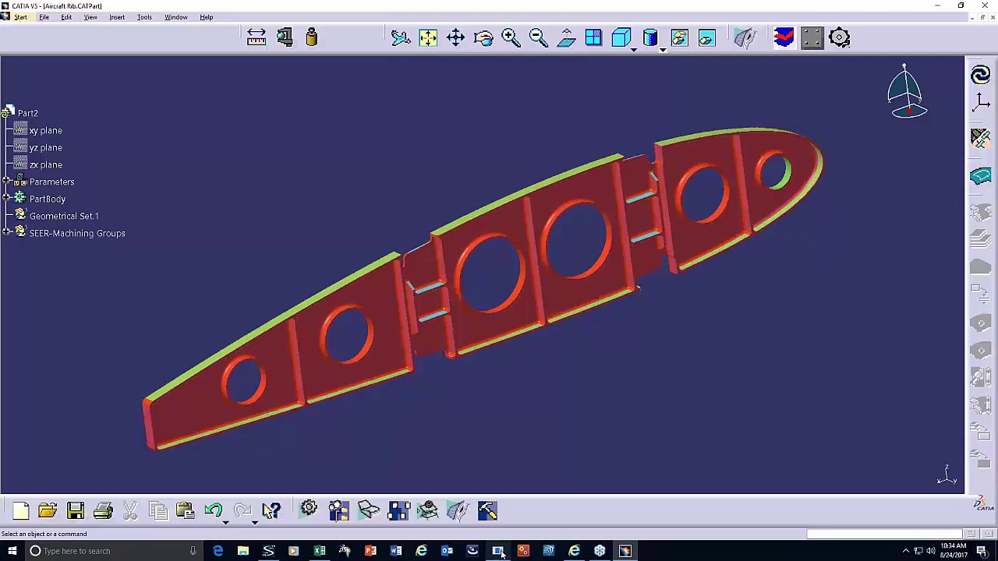
# - Bring the SEER-3D window to the front and maximize it
pyautogui.moveTo(500, 553)
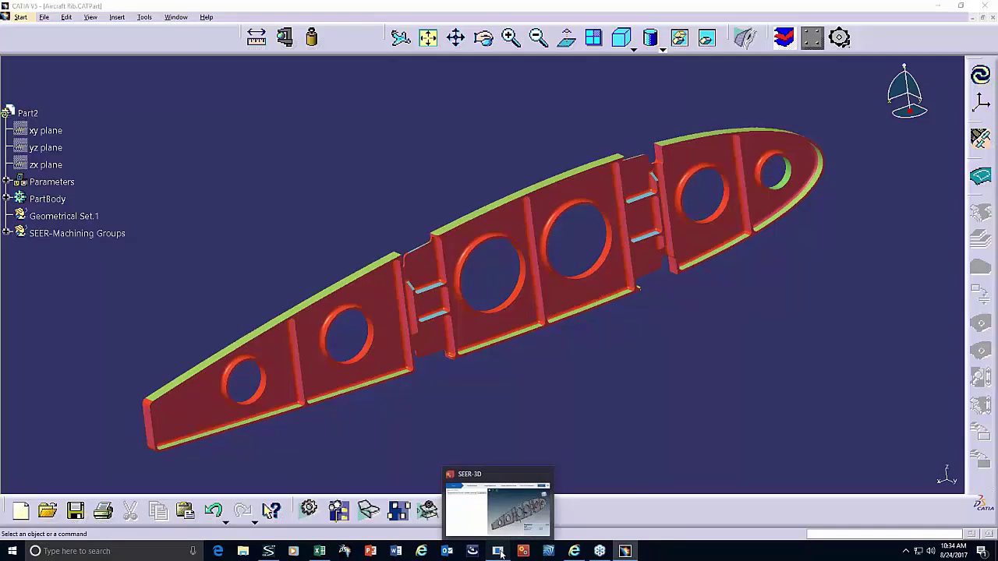
pyautogui.click(499, 551)
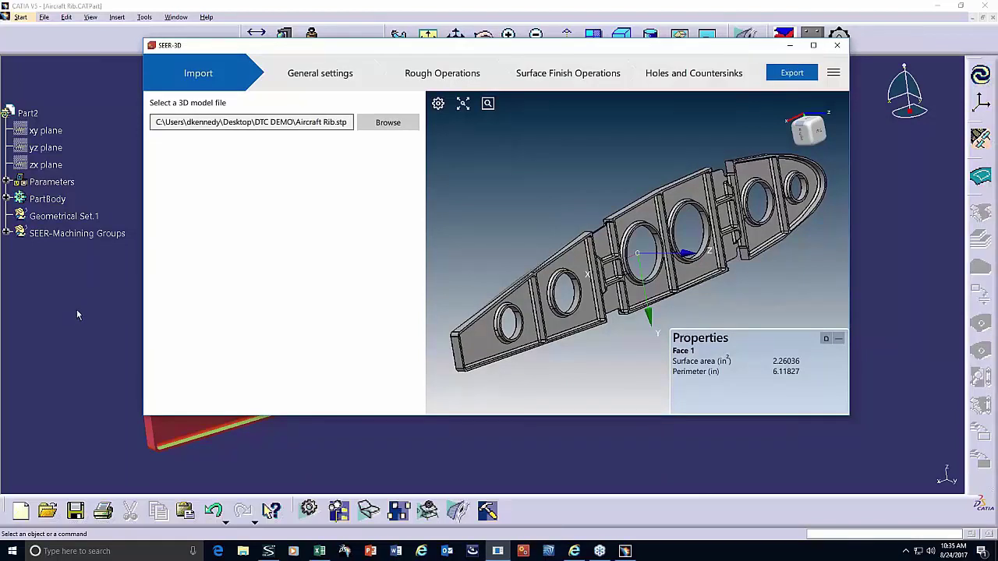
pyautogui.click(812, 46)
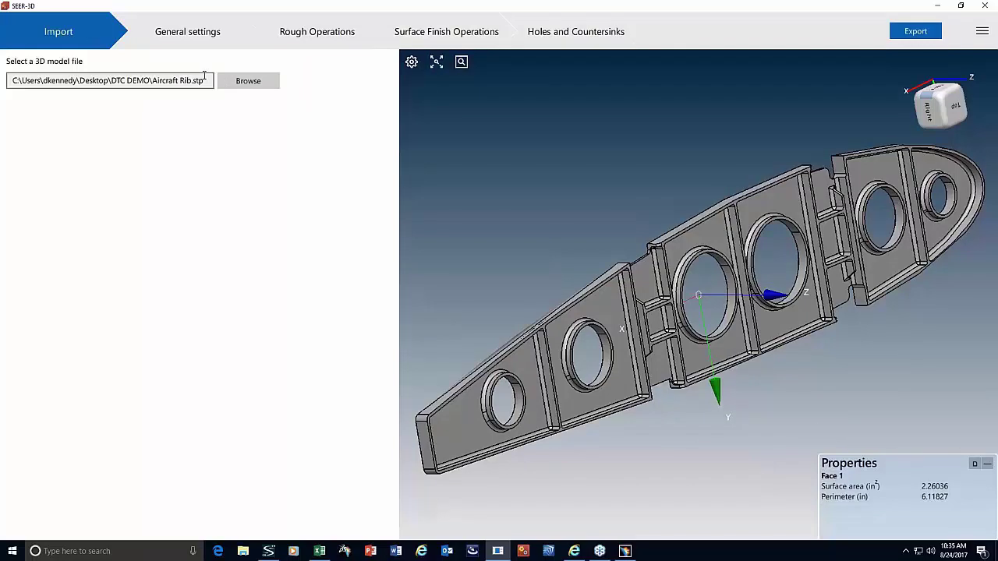
# - Rotate the Aircraft Rib model, select a long edge face, and show its General settings
pyautogui.moveTo(710, 429)
pyautogui.mouseDown()
pyautogui.moveTo(753, 392)
pyautogui.moveTo(809, 374)
pyautogui.moveTo(779, 408)
pyautogui.moveTo(716, 421)
pyautogui.mouseUp()
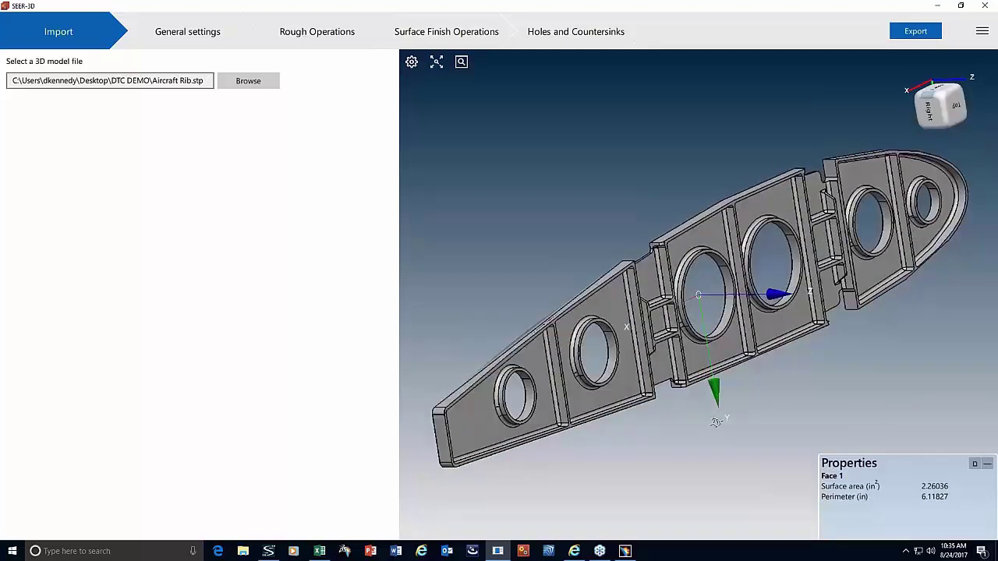
pyautogui.click(641, 348)
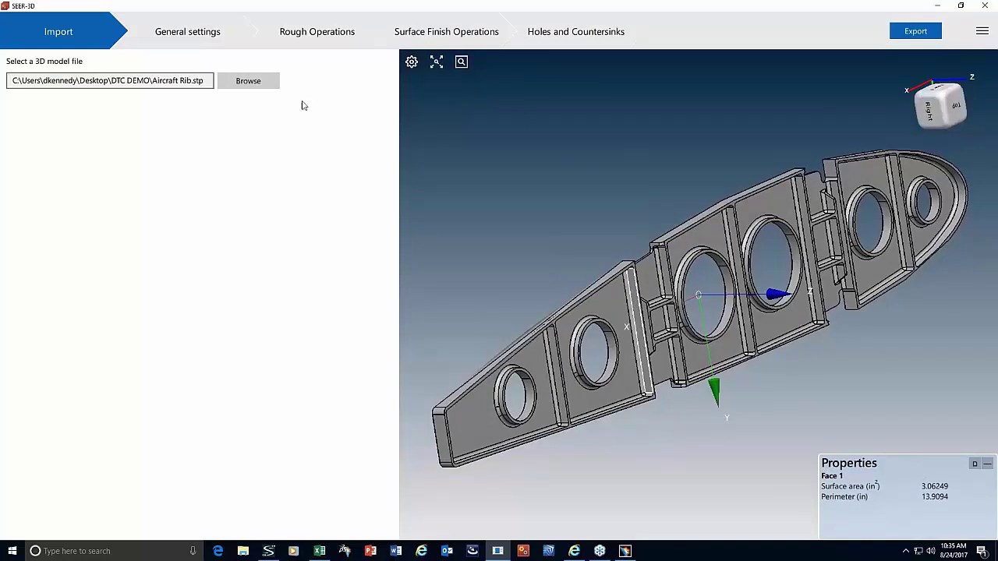
pyautogui.click(213, 31)
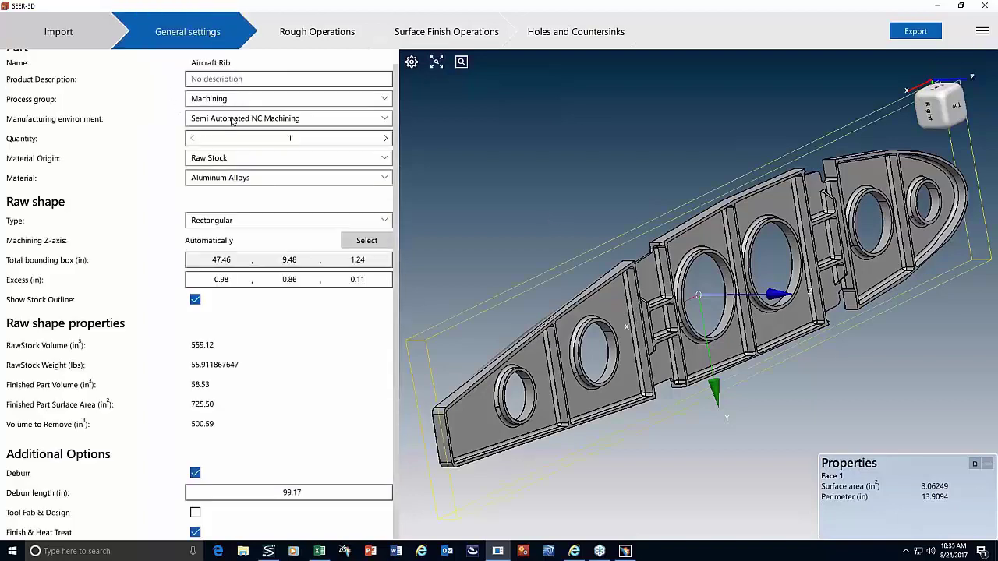
# - Keep Semi Automated NC Machining and Machining, set quantity to 10, then go to Rough Operations
pyautogui.click(232, 122)
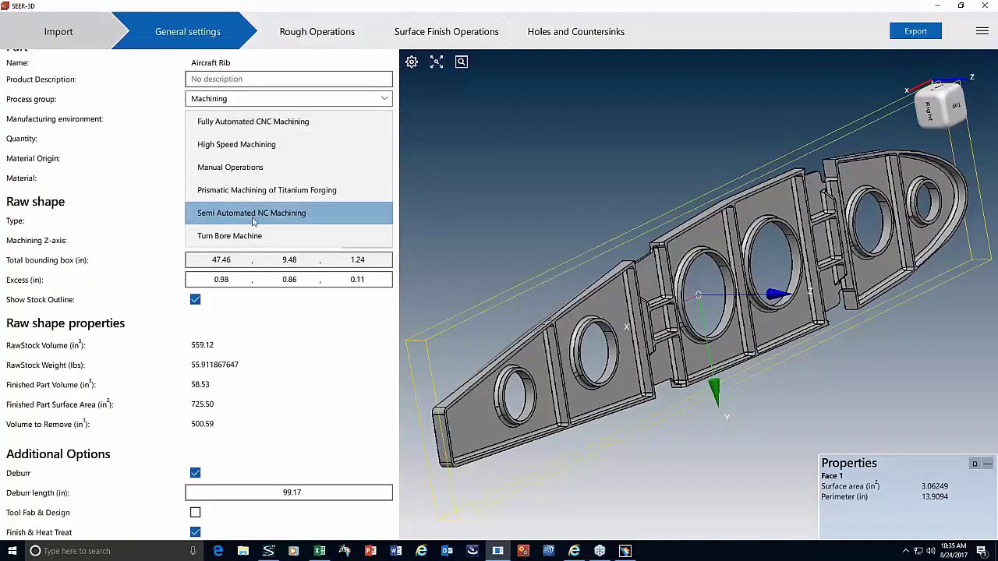
pyautogui.click(162, 133)
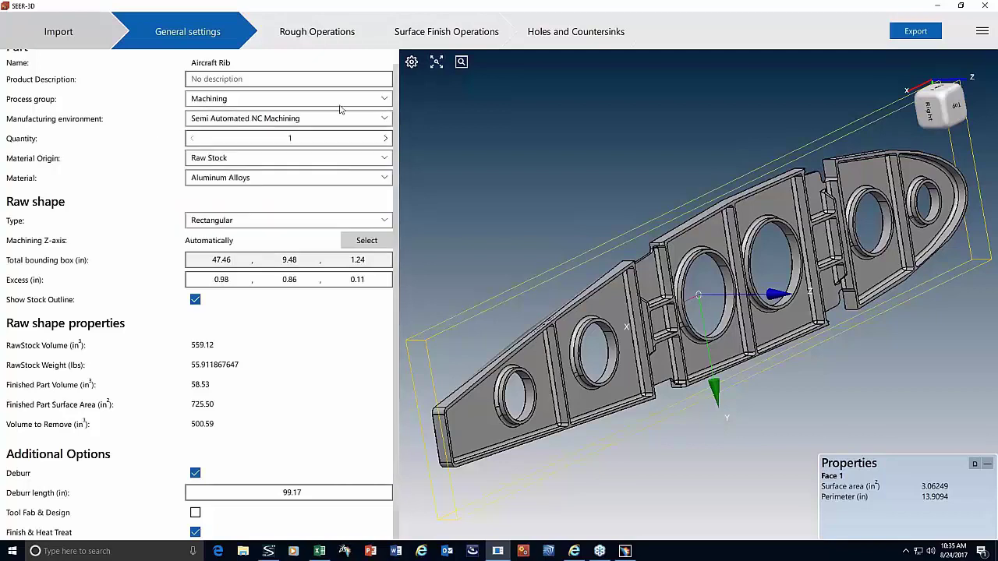
pyautogui.click(386, 101)
pyautogui.click(374, 102)
pyautogui.click(300, 138)
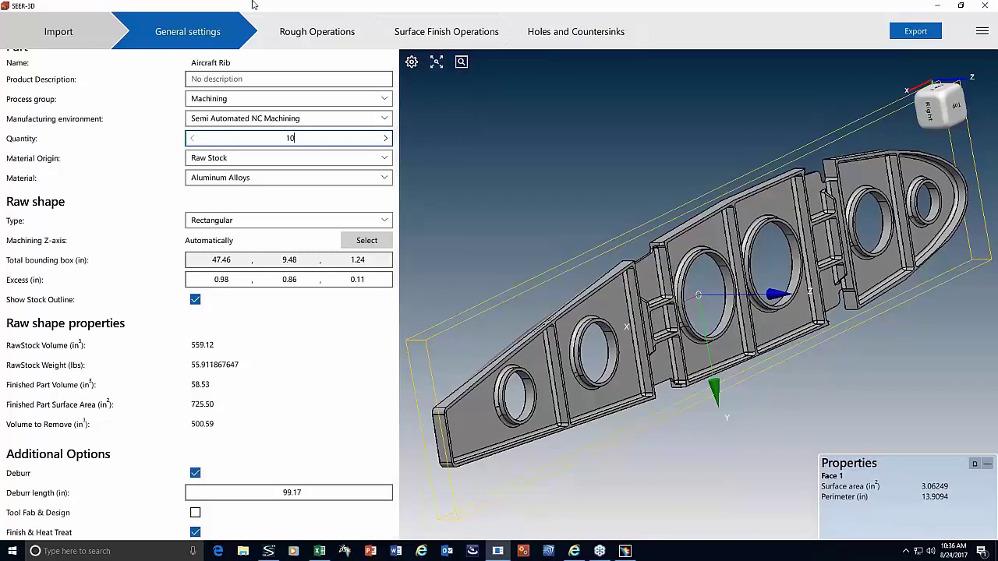
pyautogui.click(316, 34)
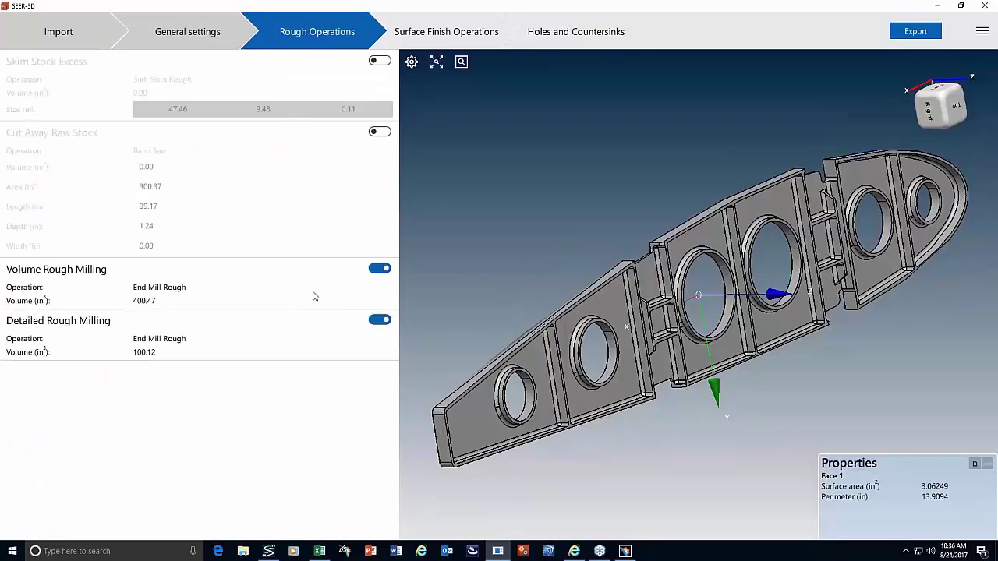
# - In Surface Finish Operations, toggle the 0.31496 fillet edge surface off and back on
pyautogui.click(428, 43)
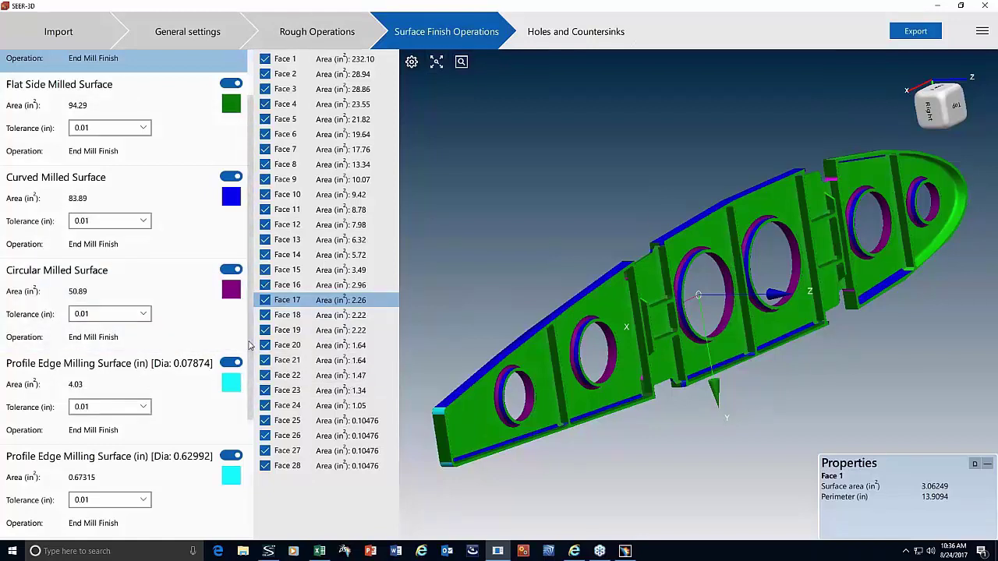
pyautogui.scroll(-3, 234, 366)
pyautogui.click(240, 368)
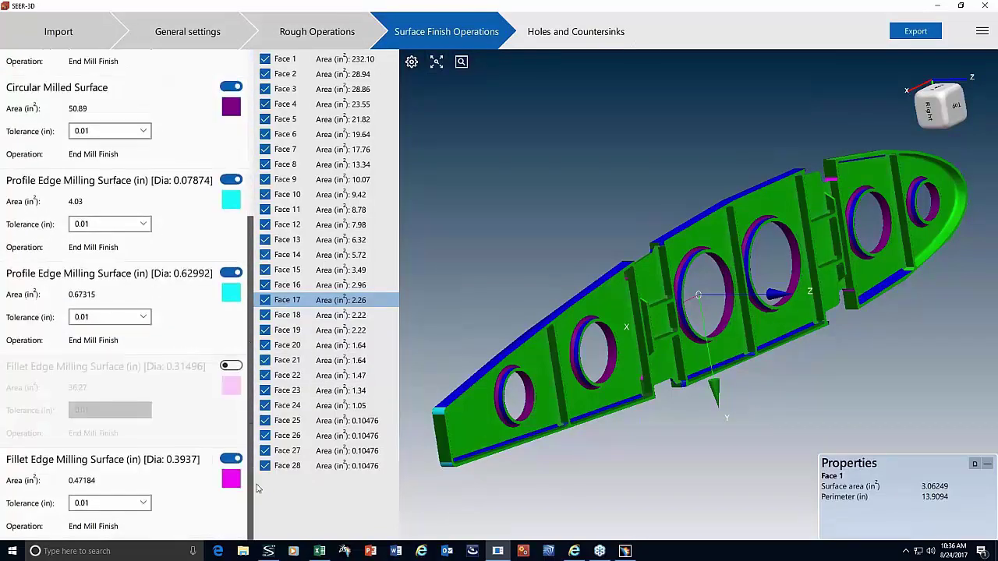
pyautogui.click(232, 366)
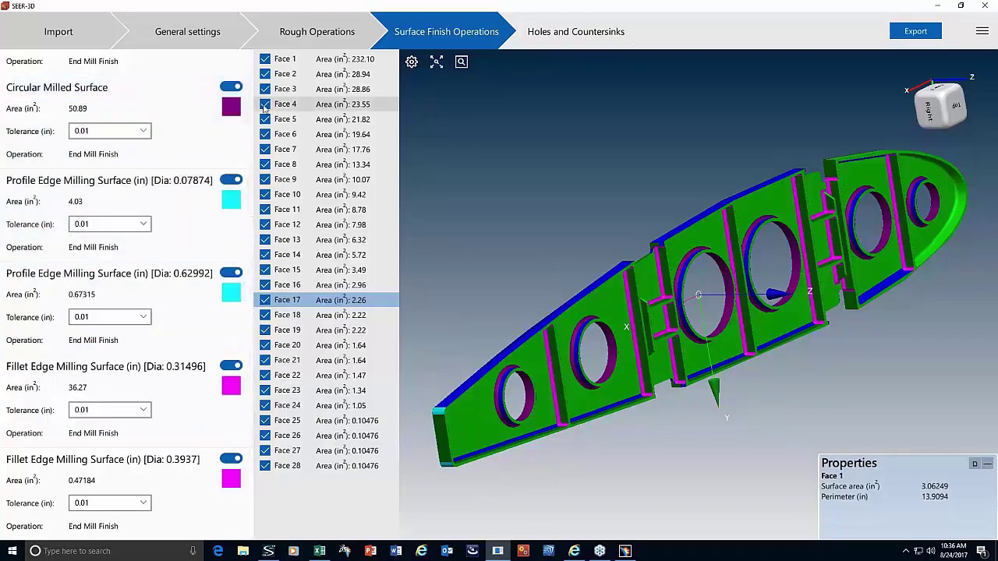
# - Move Face 4 from Circular Milled Surface into the 0.07874 Profile Edge Milling group
pyautogui.click(202, 106)
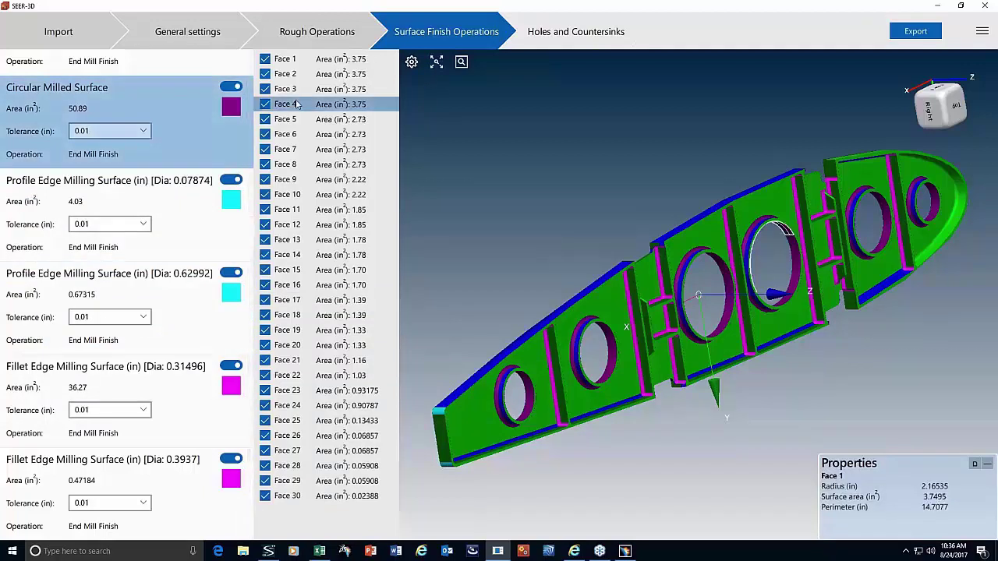
pyautogui.click(296, 104)
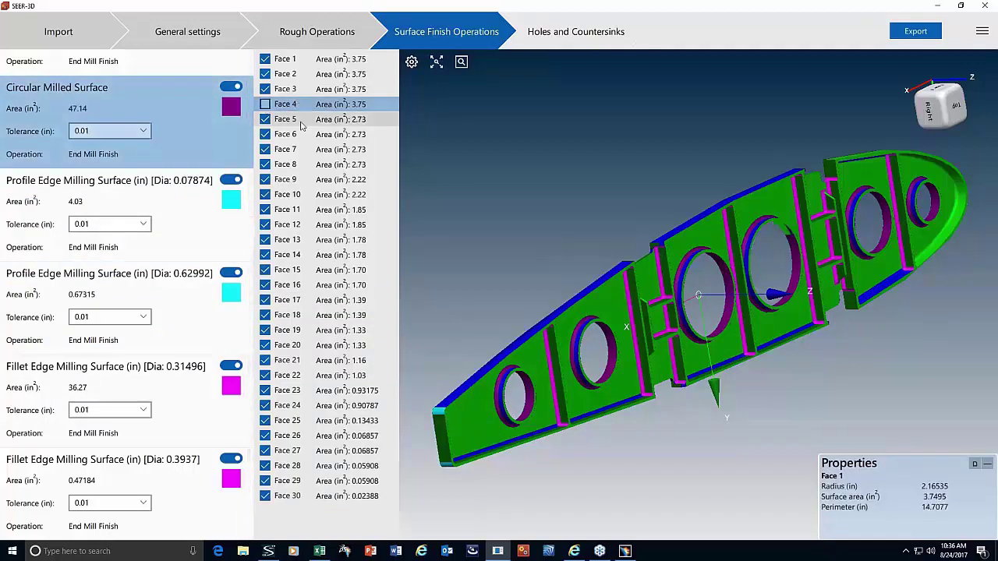
pyautogui.click(265, 104)
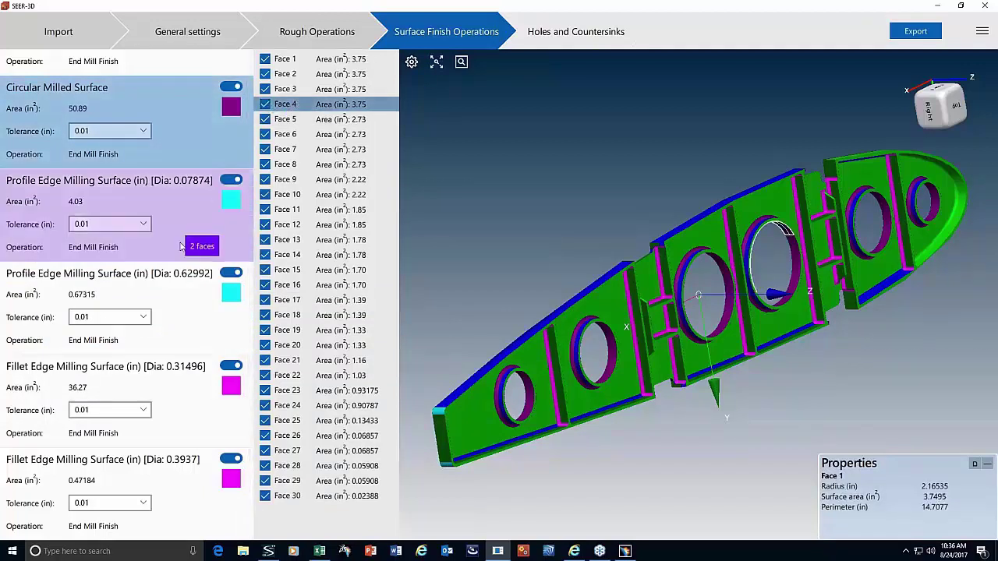
pyautogui.moveTo(181, 246); pyautogui.dragTo(187, 243)
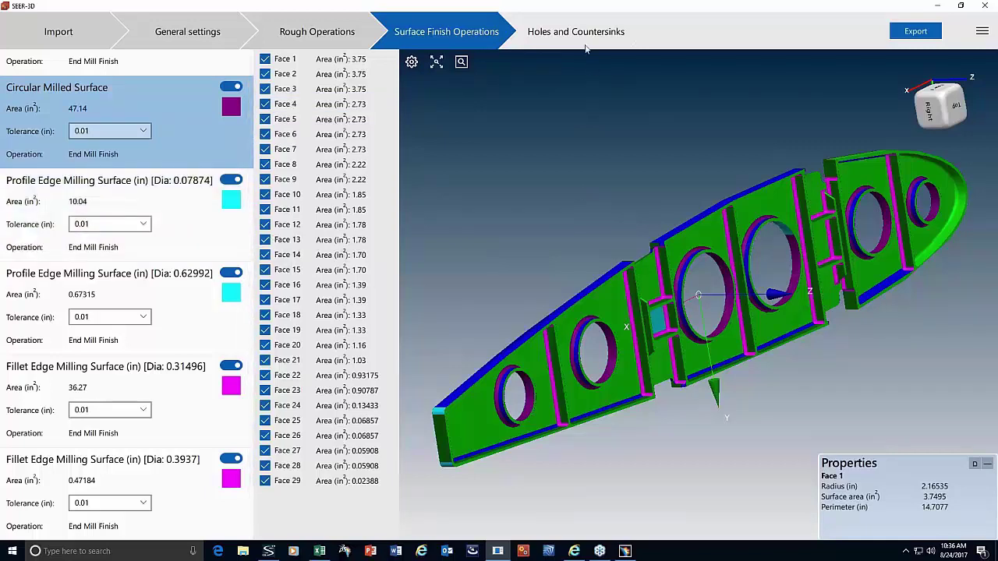
pyautogui.click(577, 32)
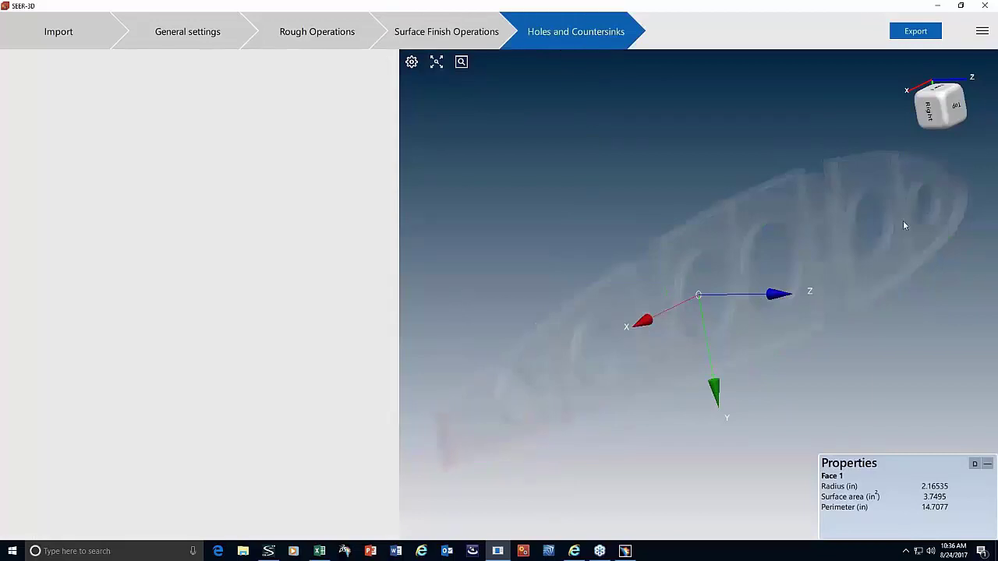
# - Export the rib's operations and view the resulting Aircraft Rib estimate in SEER-MFG
pyautogui.click(922, 32)
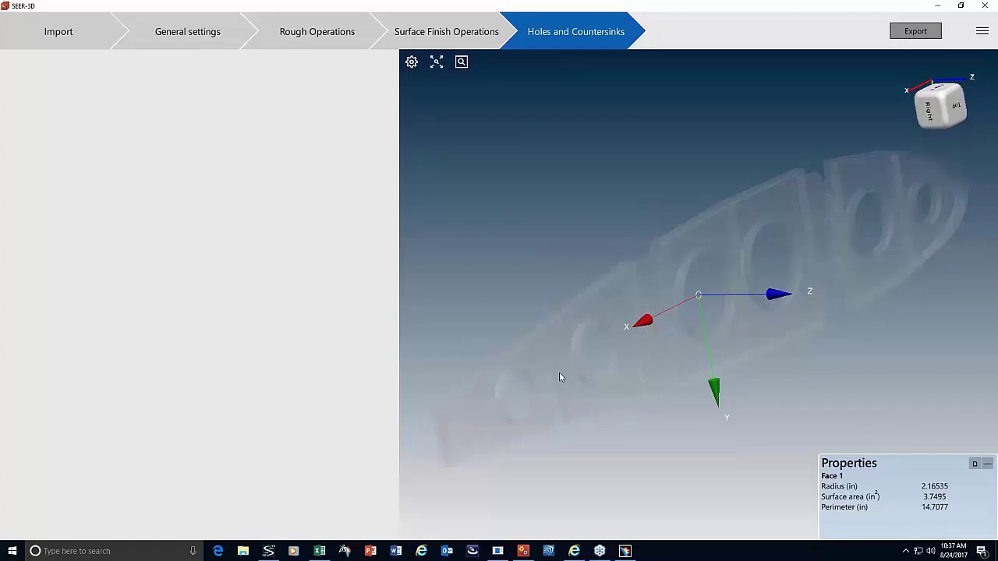
pyautogui.click(522, 551)
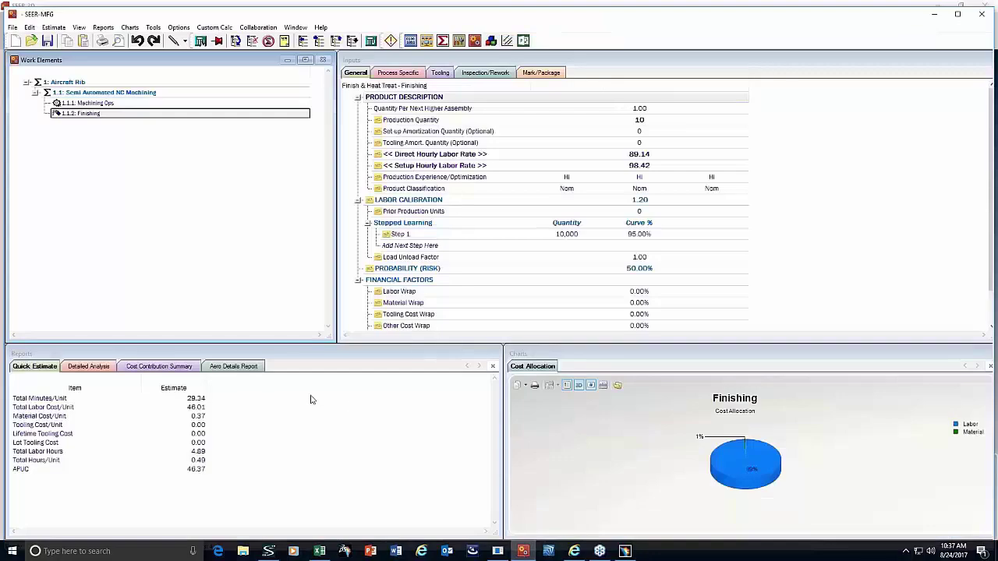
# - Review Machining Ops' process-specific inputs, then the whole Aircraft Rib totals (APUC 371.00)
pyautogui.click(114, 104)
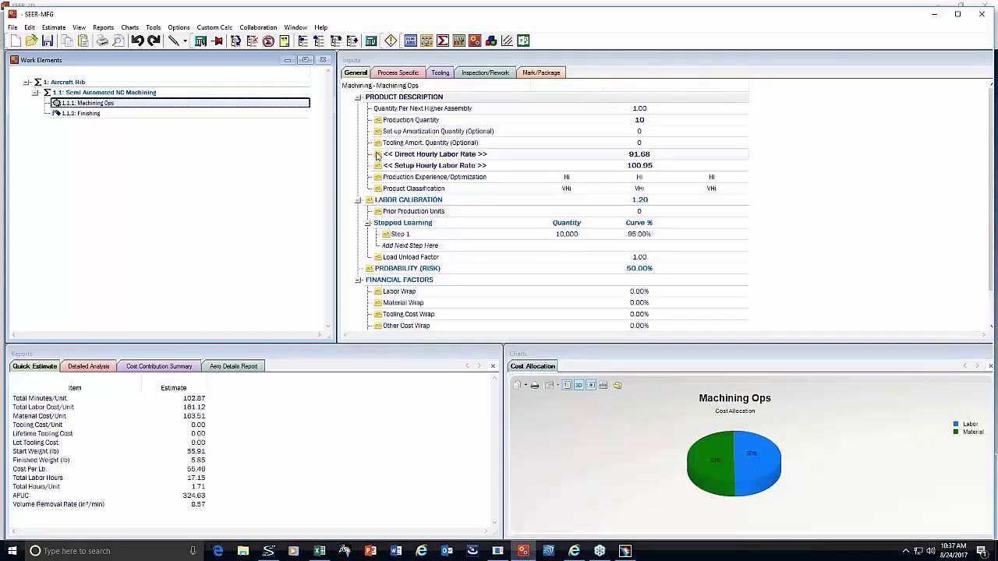
pyautogui.click(392, 78)
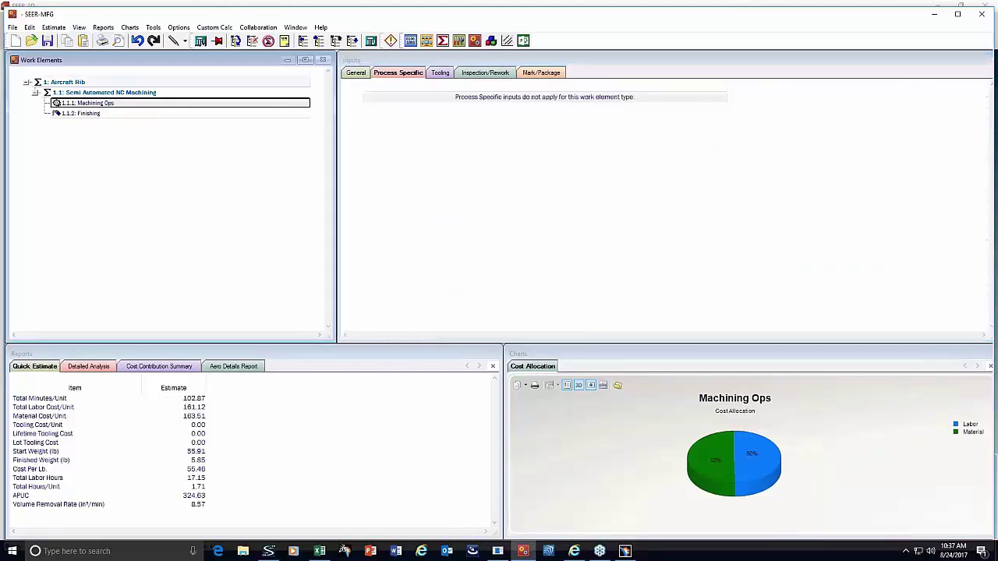
pyautogui.click(63, 82)
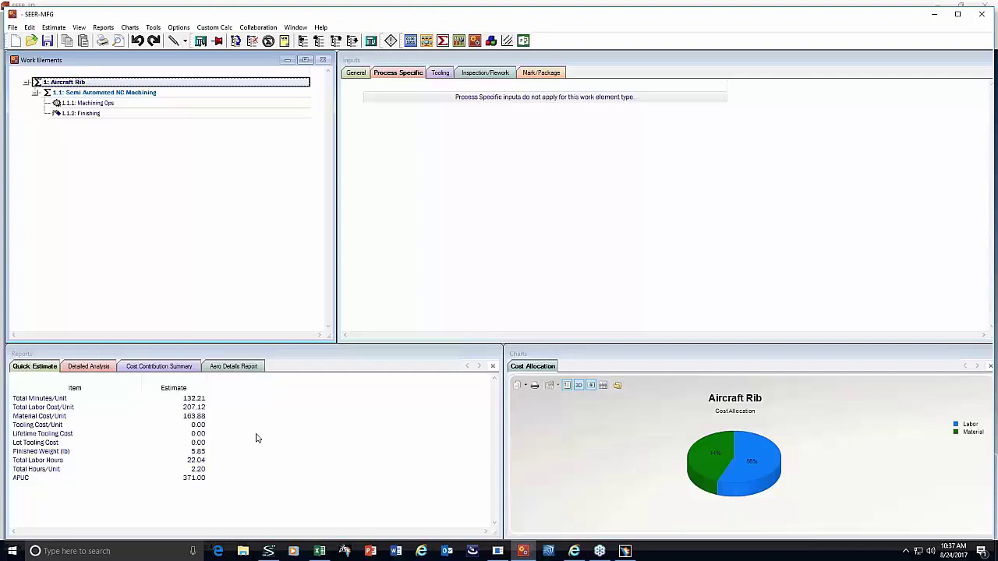
# - Minimize SEER-MFG to return to SEER-3D's Holes and Countersinks step, then minimize SEER-3D
pyautogui.click(938, 17)
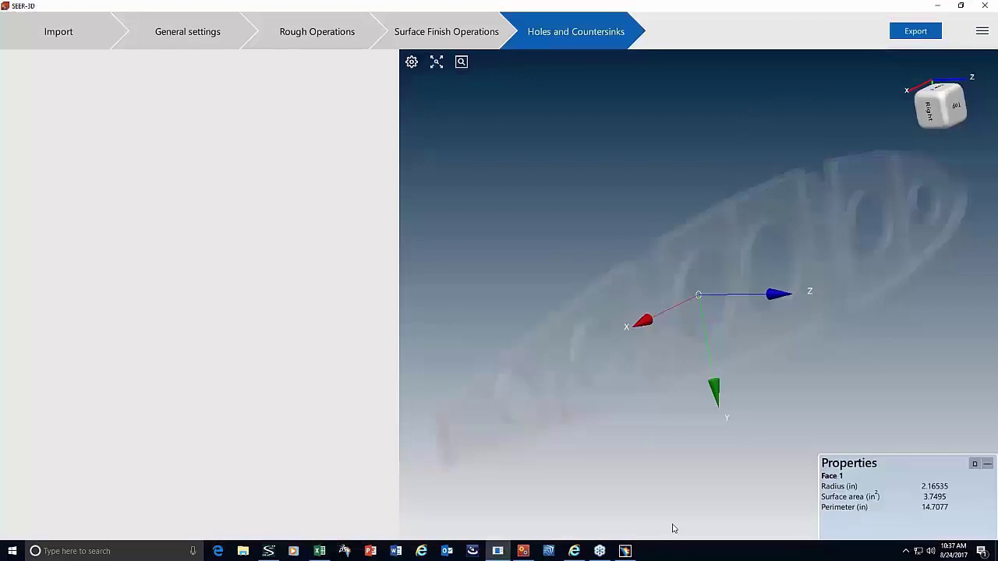
pyautogui.moveTo(624, 552)
pyautogui.click(936, 5)
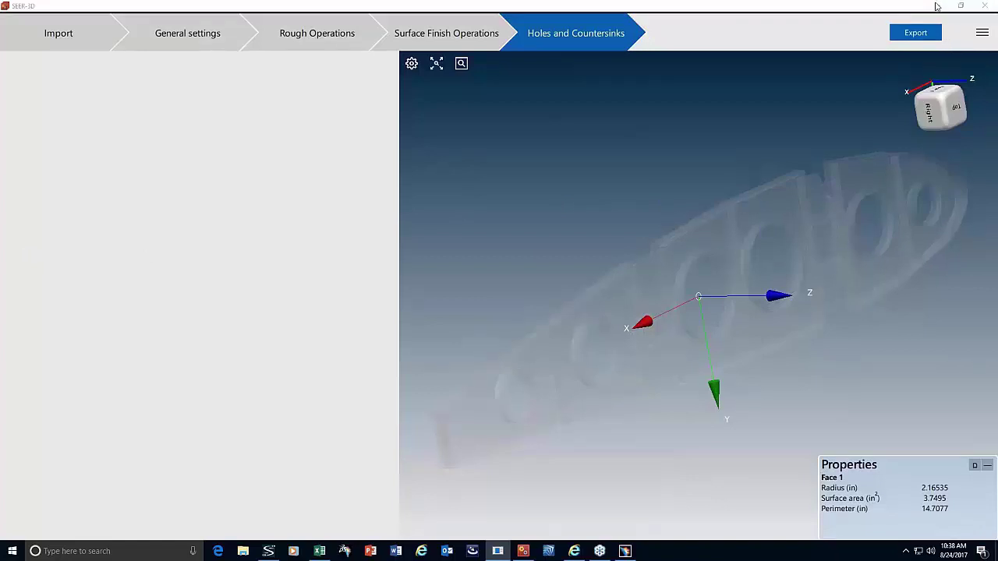